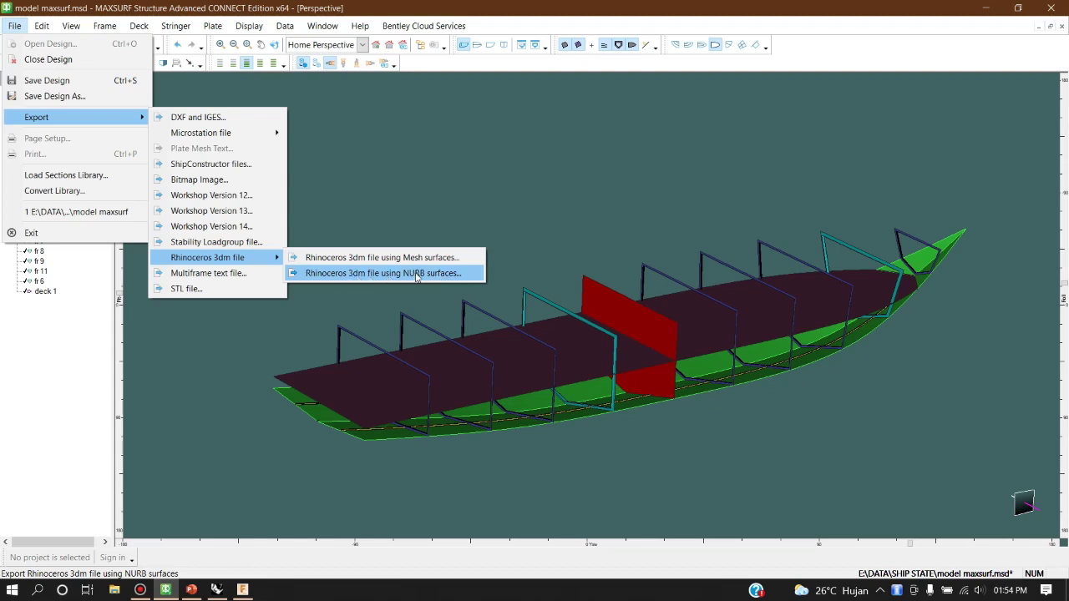
# Step: Export the ship model as a Rhinoceros 3dm file using NURB surfaces, saved to the Desktop as konstruksi
pyautogui.click(400, 273)
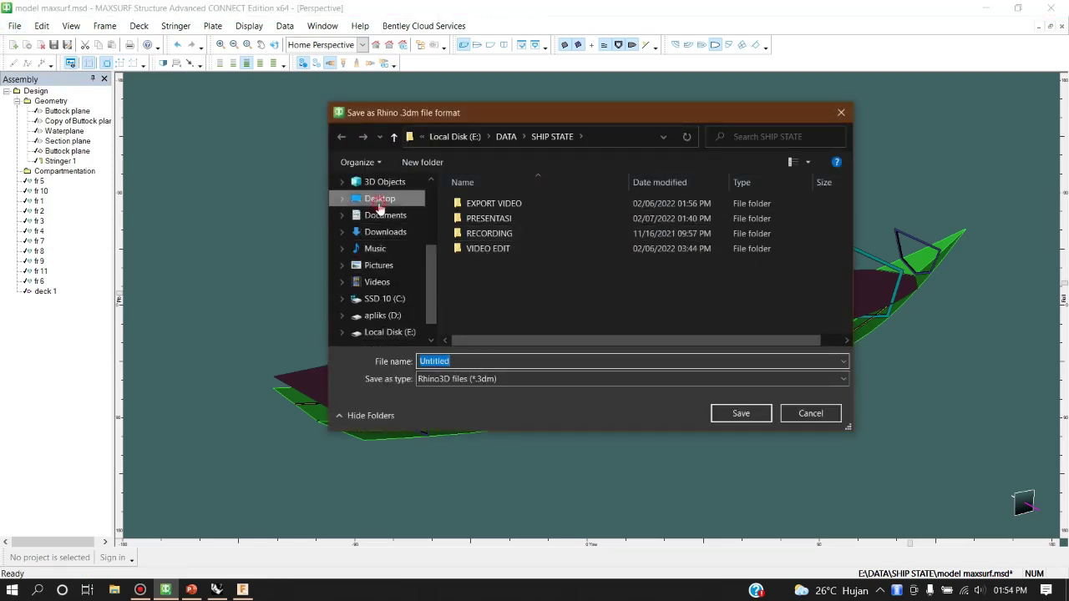
pyautogui.click(378, 200)
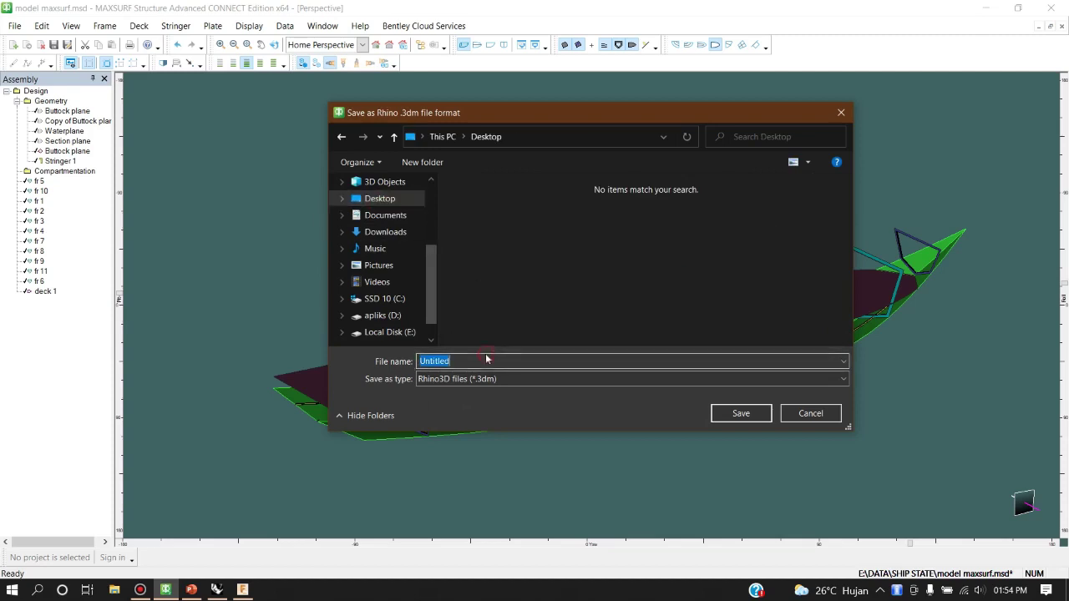
pyautogui.write('k')
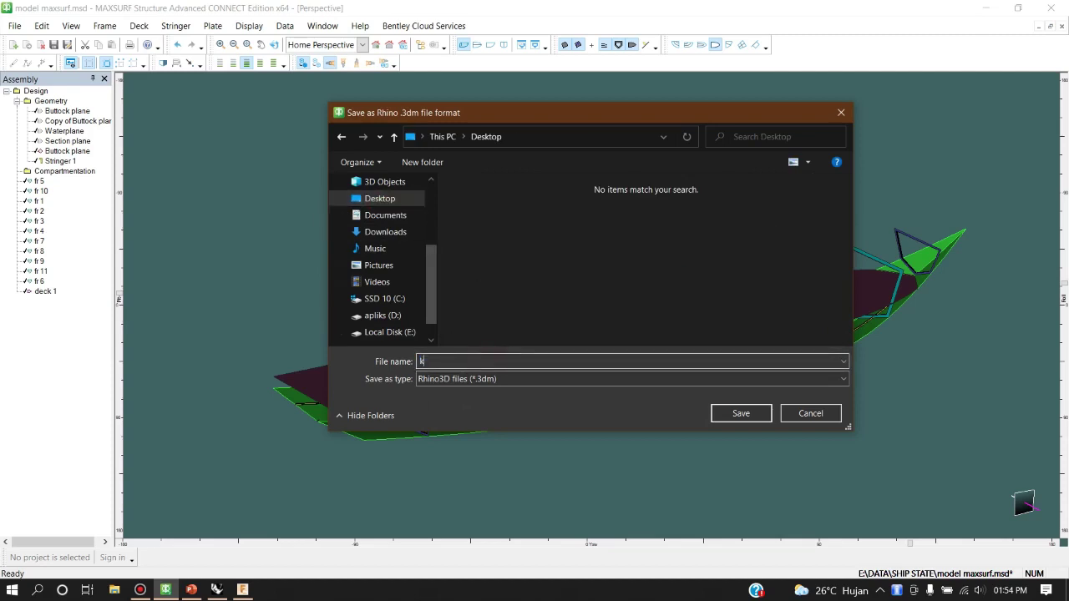
pyautogui.write('onstruksi')
pyautogui.click(736, 415)
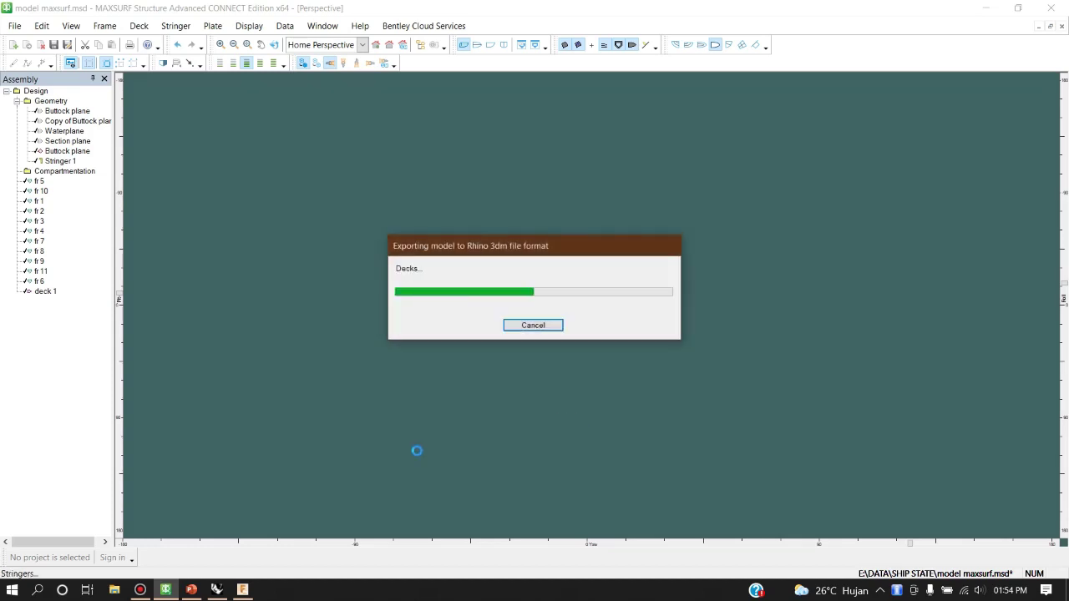
# Step: Switch to Rhinoceros 7, open the konstruksi file from the Desktop and maximize the program window
pyautogui.click(217, 589)
pyautogui.click(122, 135)
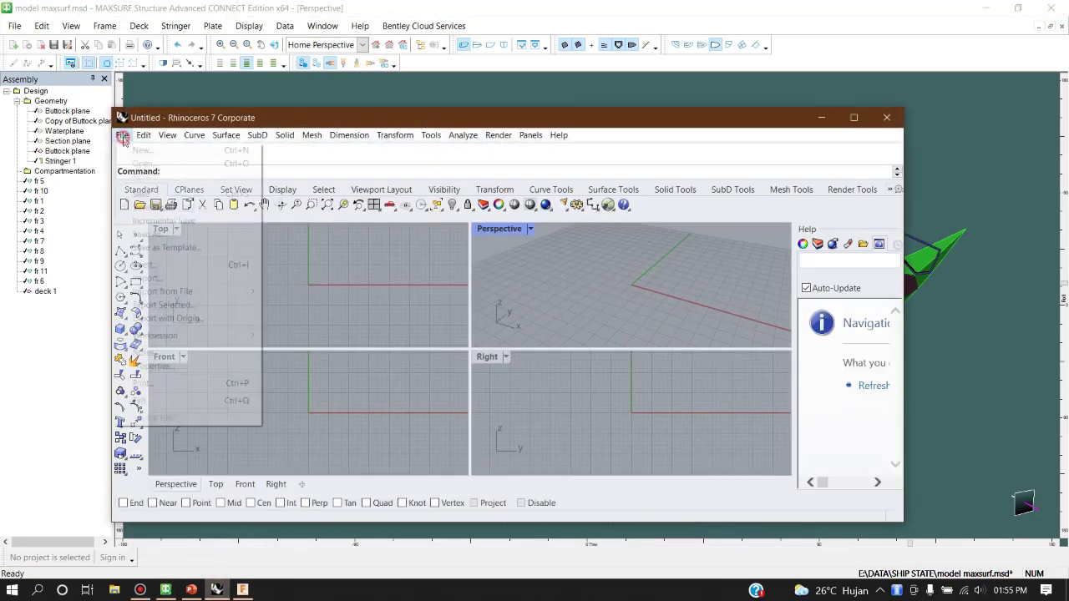
pyautogui.click(149, 164)
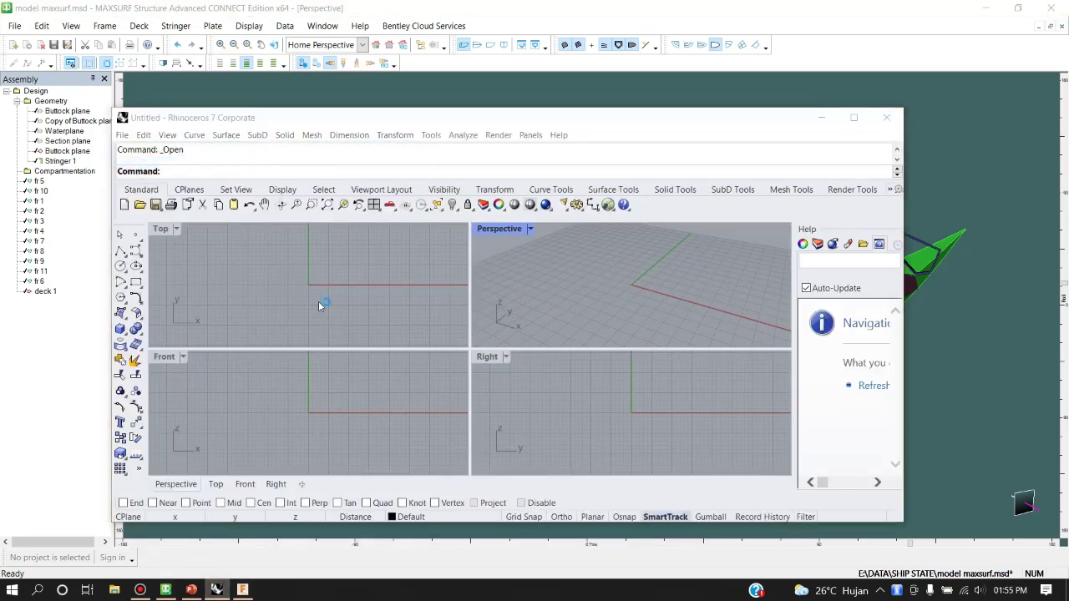
pyautogui.click(353, 248)
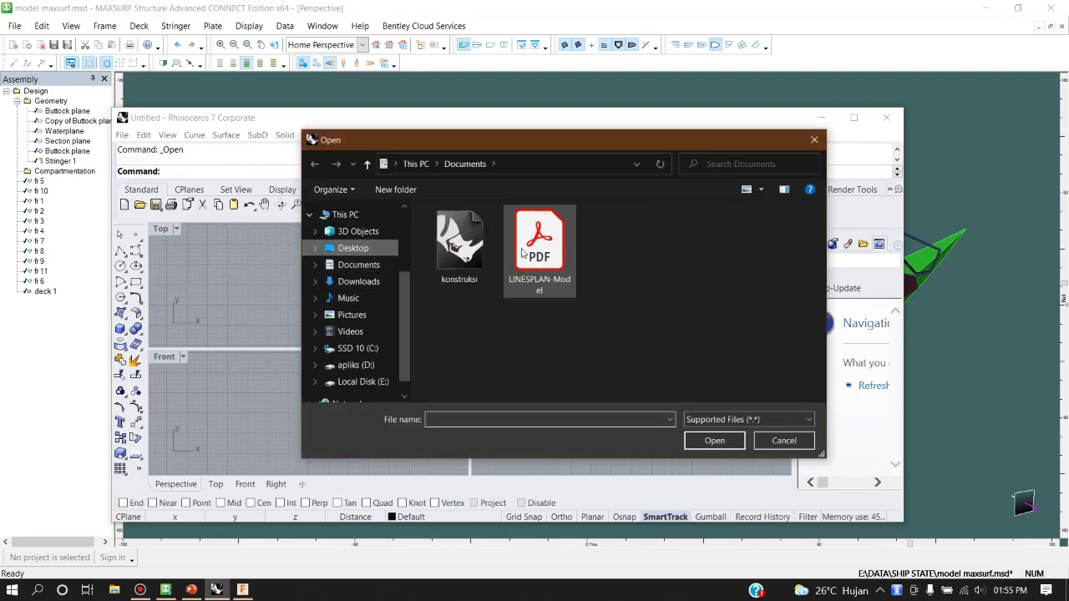
pyautogui.doubleClick(480, 249)
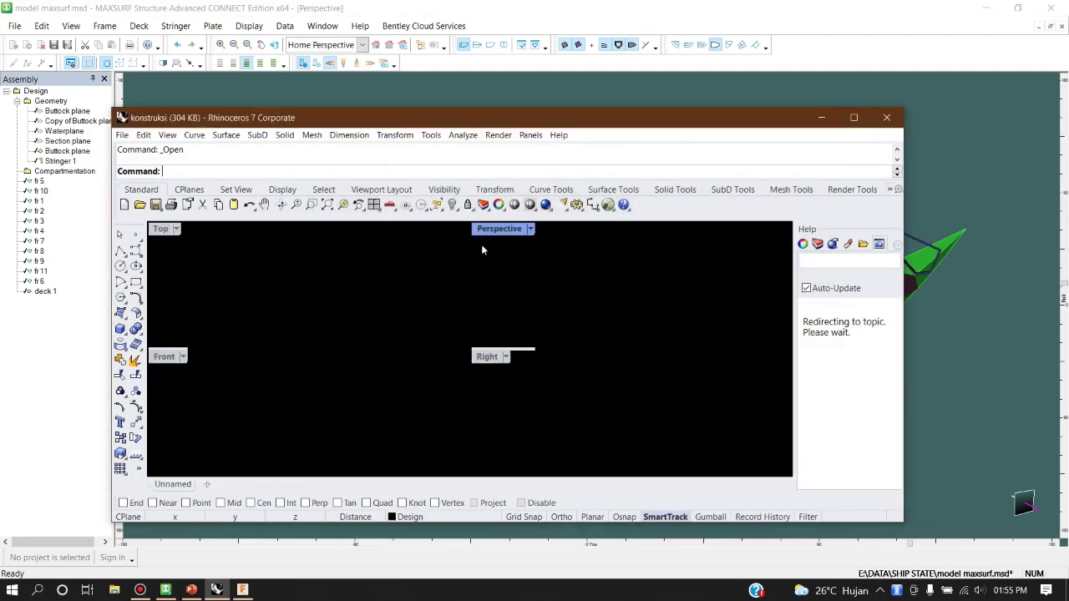
pyautogui.click(853, 117)
# Step: Examine the imported frames, stringers and hull lines from stern to bow in the Perspective viewport
pyautogui.scroll(4, 811, 197)
pyautogui.scroll(8, 623, 168)
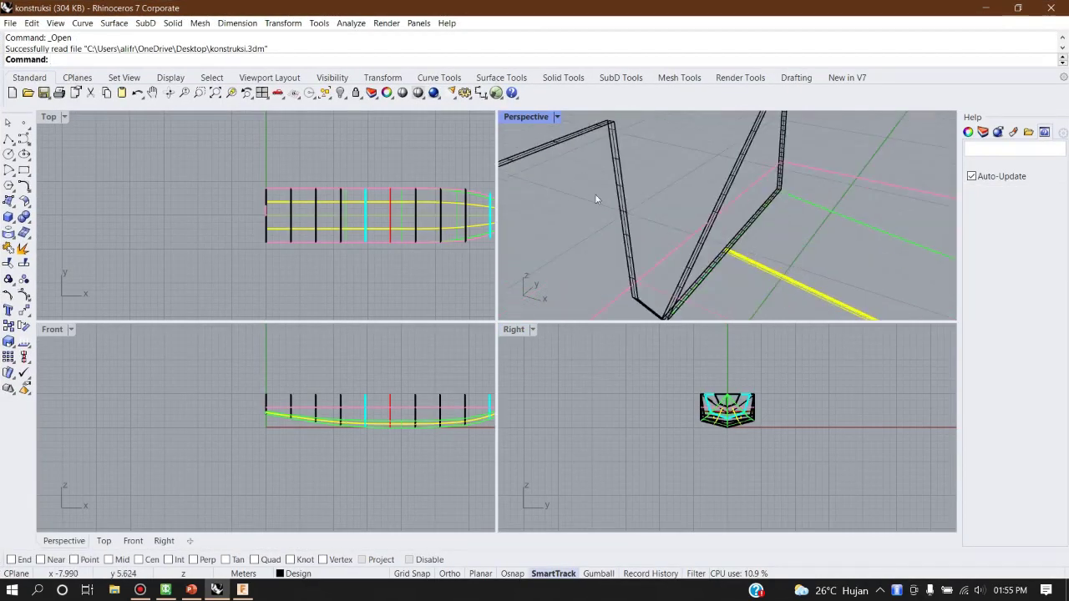
pyautogui.moveTo(575, 190); pyautogui.dragTo(677, 194, button='right')
pyautogui.scroll(3, 655, 235)
pyautogui.scroll(-5, 714, 159)
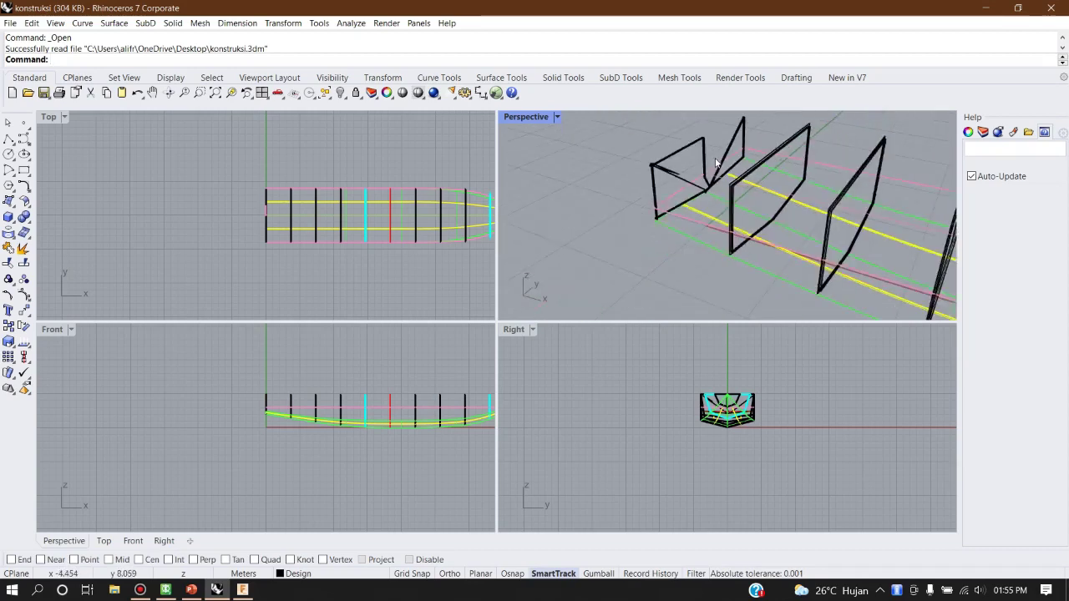
pyautogui.scroll(5, 709, 166)
pyautogui.scroll(-4, 690, 225)
pyautogui.scroll(4, 742, 240)
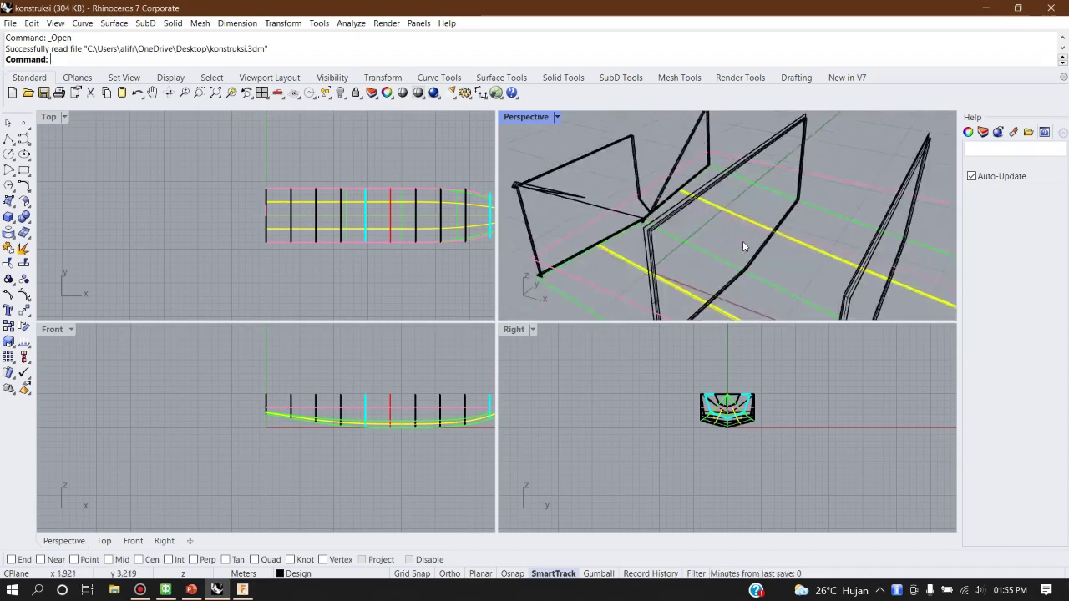
pyautogui.scroll(-3, 742, 240)
pyautogui.scroll(4, 684, 171)
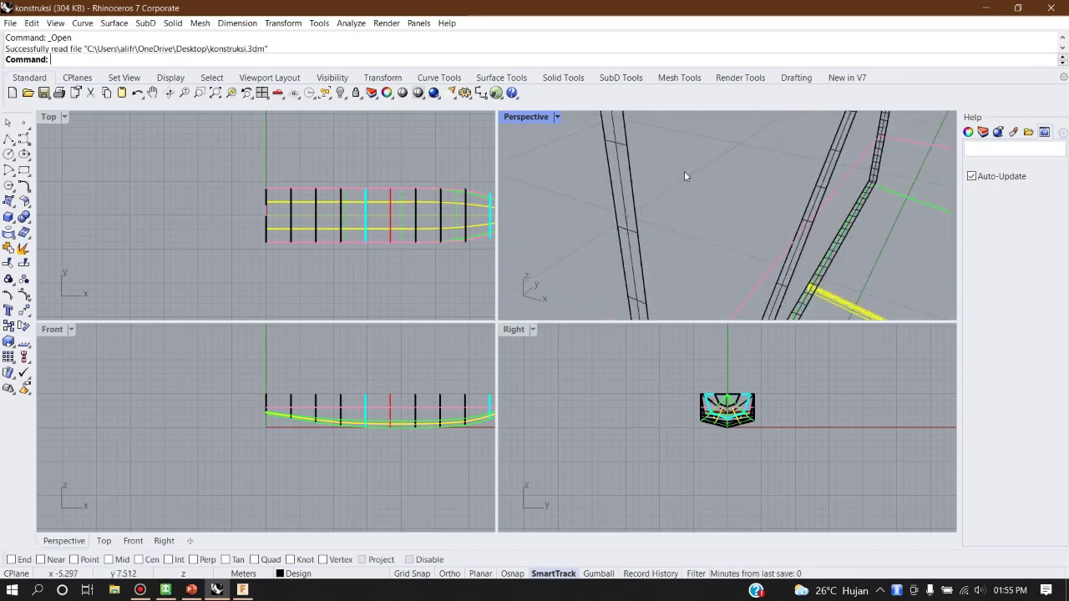
pyautogui.scroll(-2, 726, 180)
pyautogui.scroll(2, 726, 180)
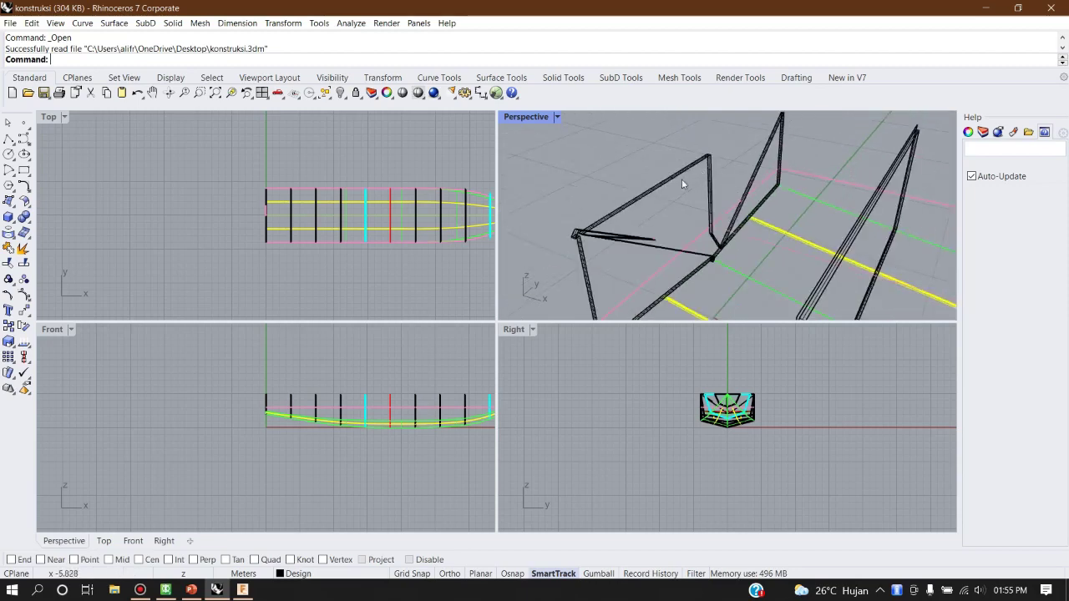
pyautogui.scroll(-3, 643, 216)
pyautogui.scroll(4, 706, 271)
pyautogui.scroll(-2, 789, 184)
pyautogui.scroll(3, 731, 189)
pyautogui.scroll(-4, 601, 272)
pyautogui.scroll(2, 665, 167)
pyautogui.scroll(-3, 663, 139)
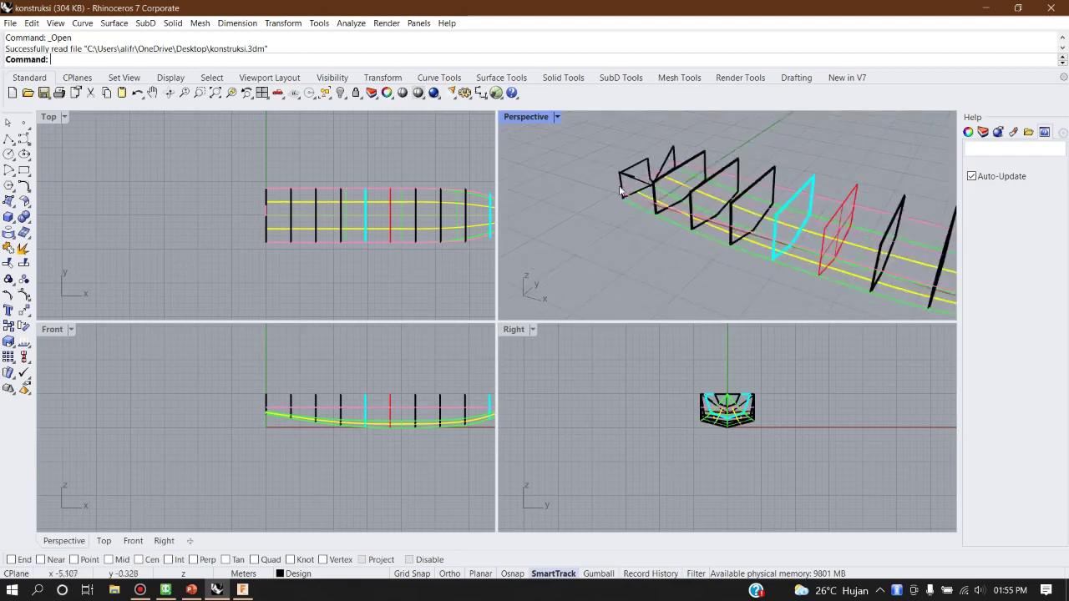
pyautogui.scroll(4, 740, 217)
pyautogui.scroll(-3, 740, 218)
pyautogui.scroll(4, 756, 175)
pyautogui.scroll(-3, 651, 167)
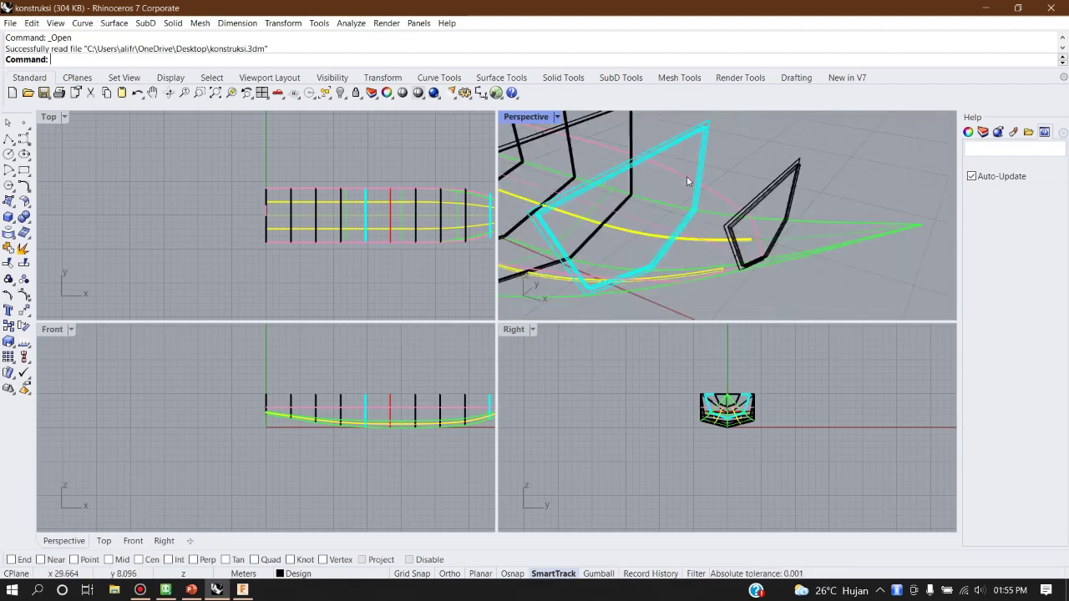
# Step: Change the Perspective viewport's display mode to Rendered
pyautogui.click(557, 117)
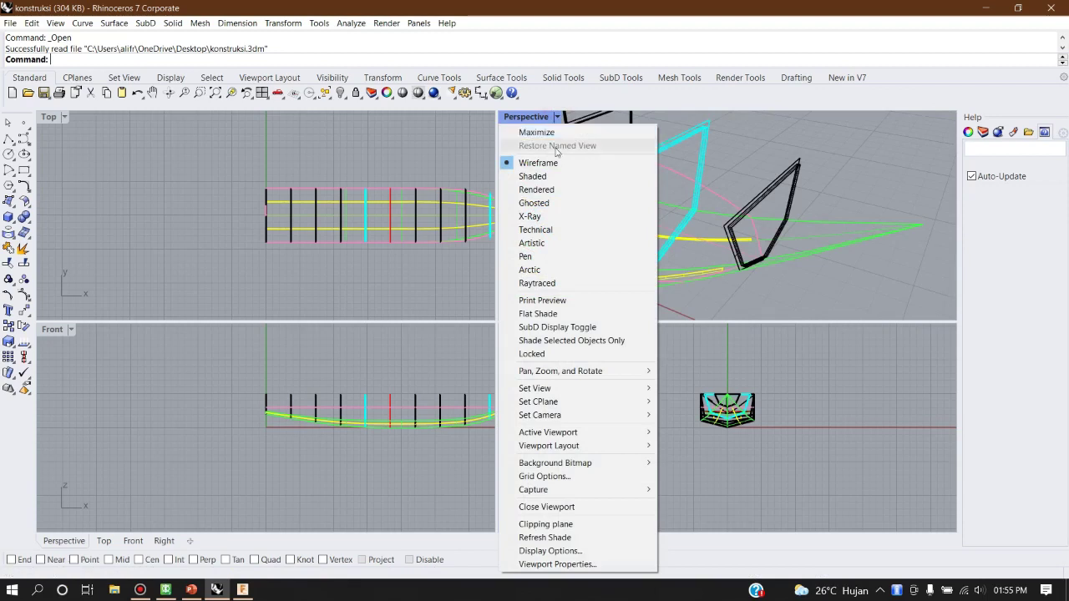
pyautogui.click(571, 189)
# Step: Inspect the rendered deck, frames and bulkhead in the Perspective viewport, and the hull sections in the Right viewport
pyautogui.scroll(-5, 810, 191)
pyautogui.scroll(8, 661, 134)
pyautogui.scroll(-5, 816, 185)
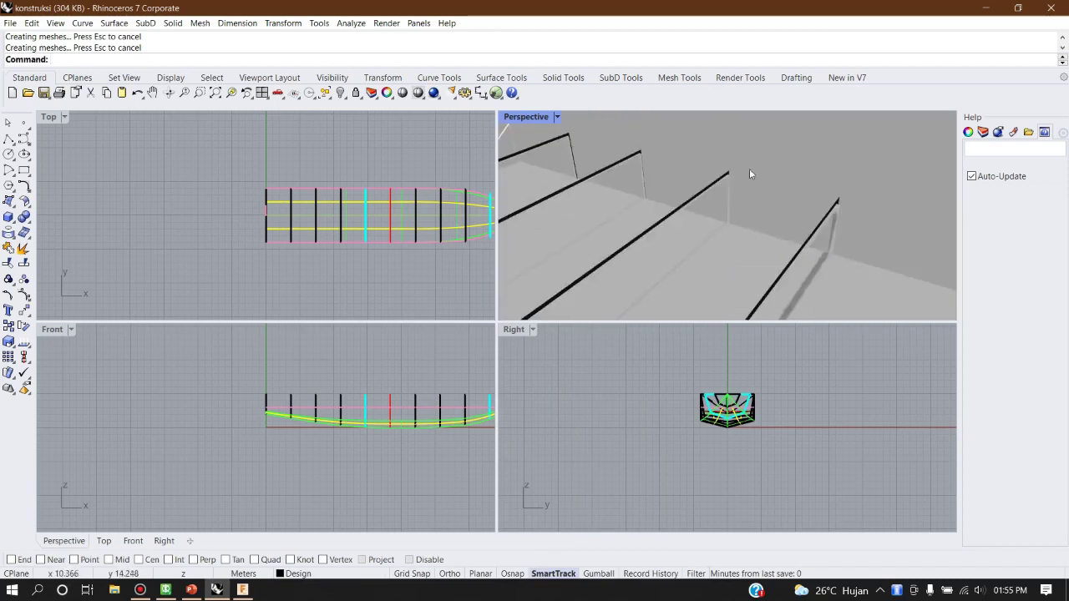
pyautogui.scroll(5, 585, 181)
pyautogui.scroll(-6, 661, 173)
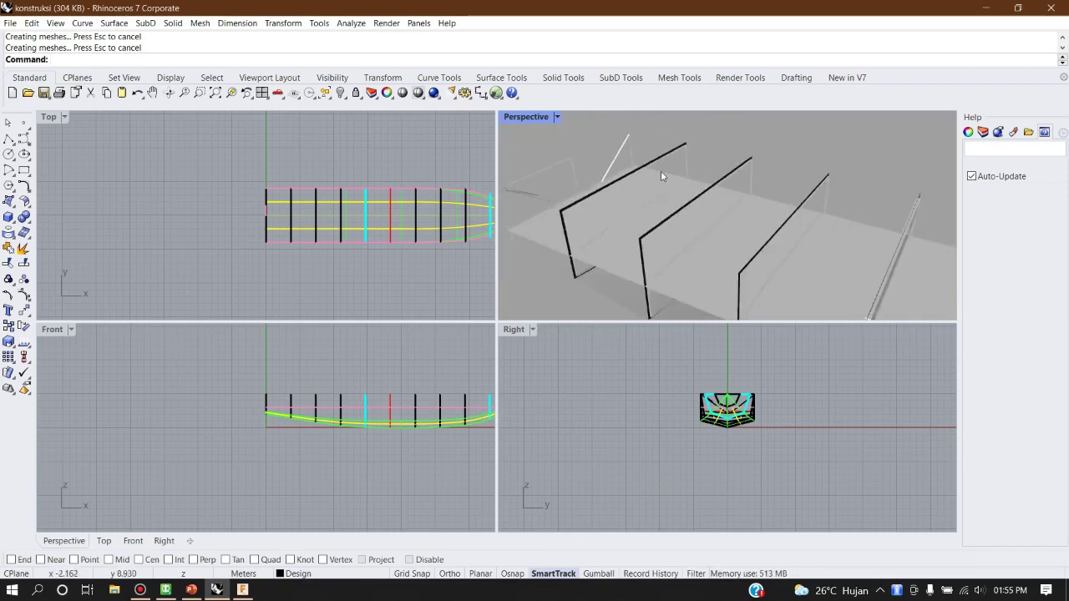
pyautogui.scroll(3, 649, 193)
pyautogui.scroll(-3, 683, 244)
pyautogui.scroll(6, 731, 242)
pyautogui.scroll(-5, 687, 273)
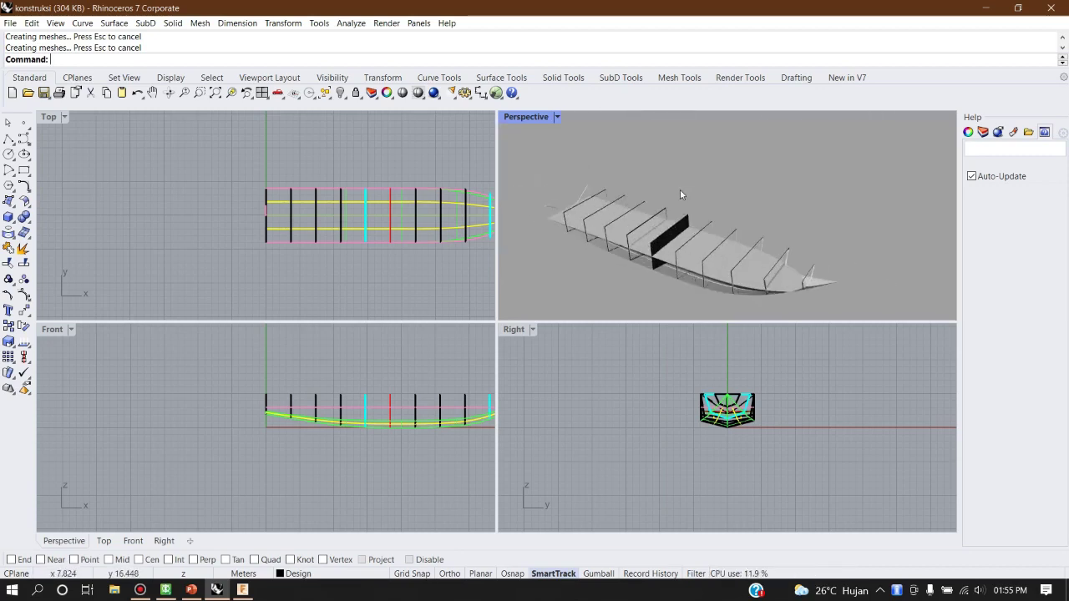
pyautogui.scroll(2, 681, 243)
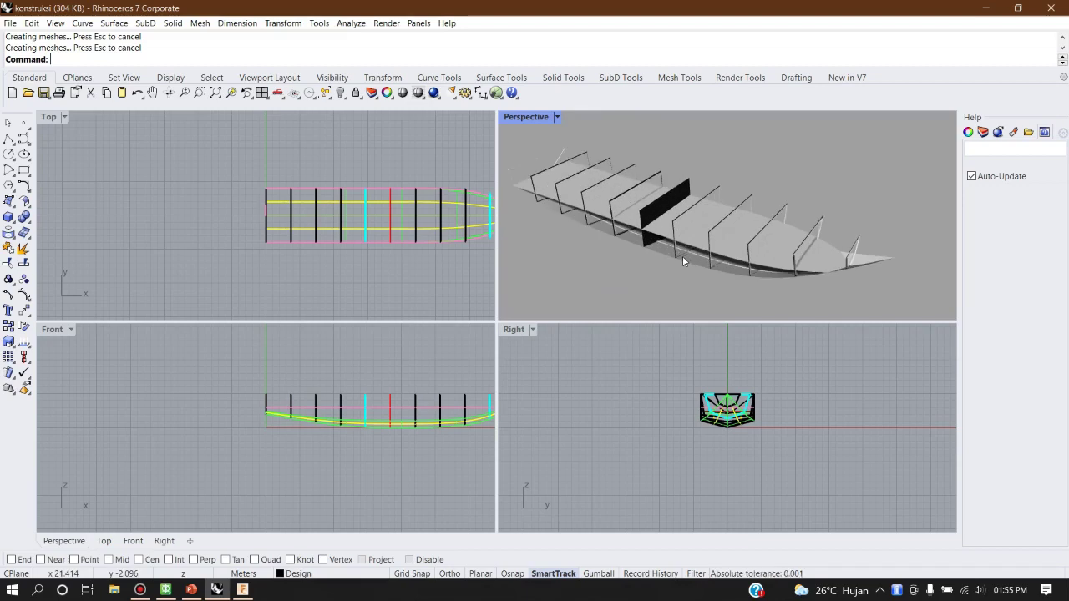
pyautogui.scroll(5, 722, 418)
pyautogui.scroll(-3, 764, 362)
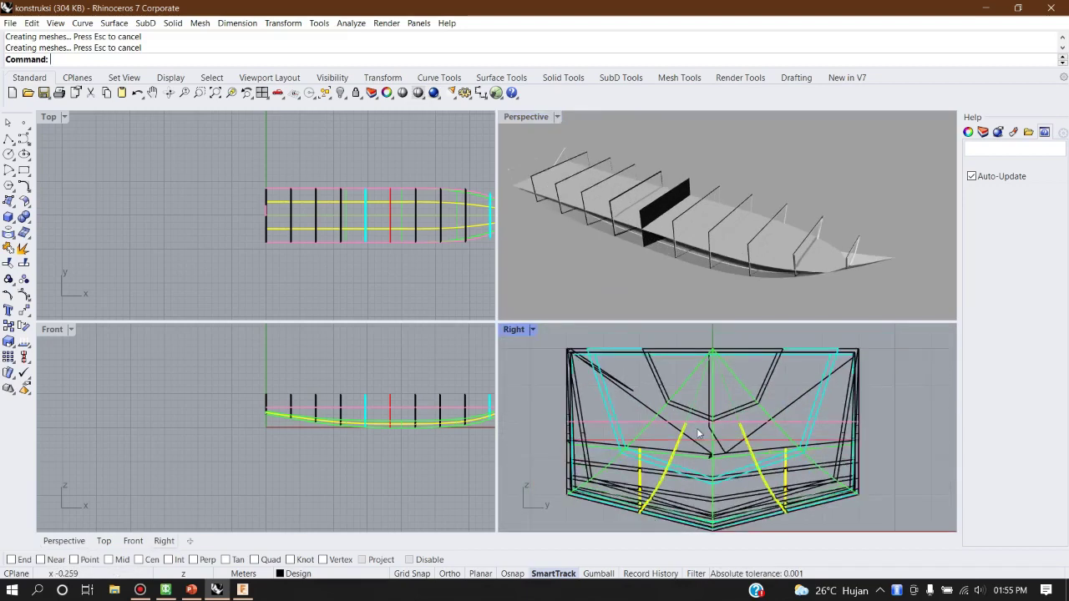
# Step: Select the entire ship model in the Perspective viewport and open the export dialog for the selected objects
pyautogui.scroll(-3, 579, 173)
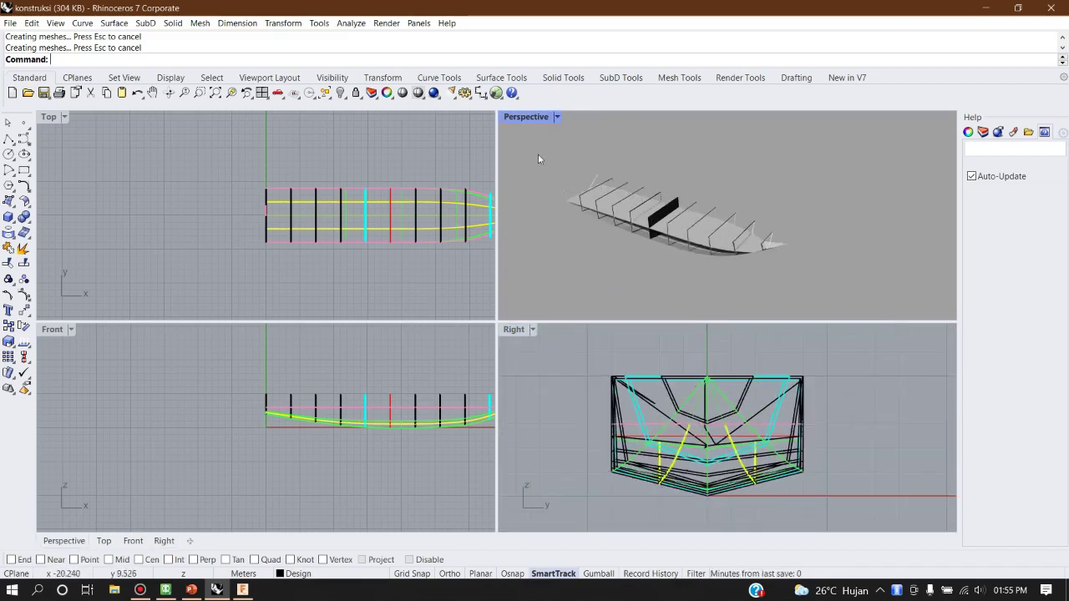
pyautogui.moveTo(519, 137); pyautogui.dragTo(858, 294)
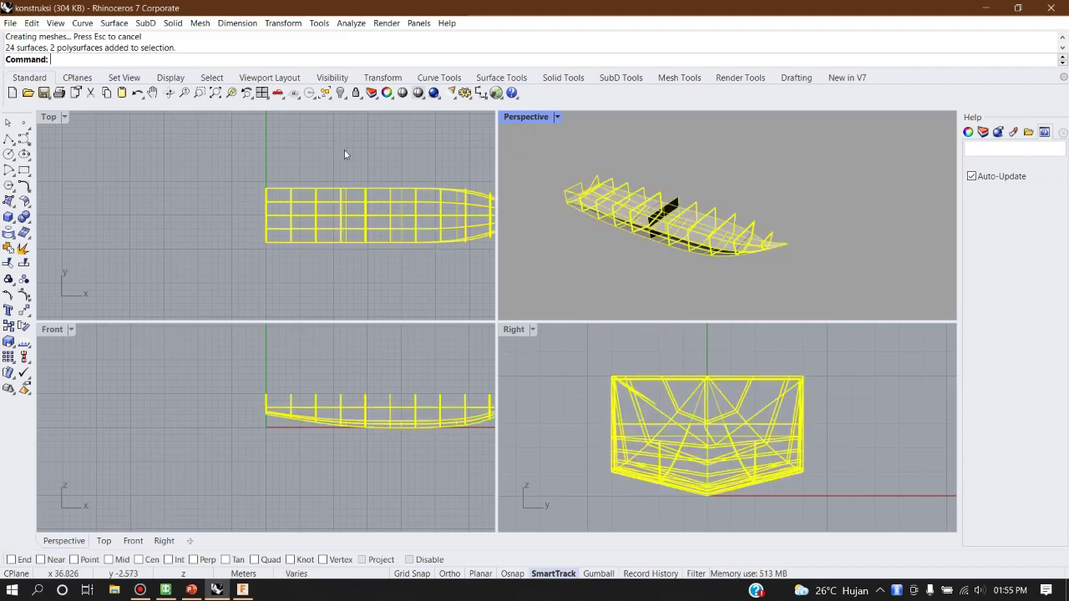
pyautogui.click(10, 23)
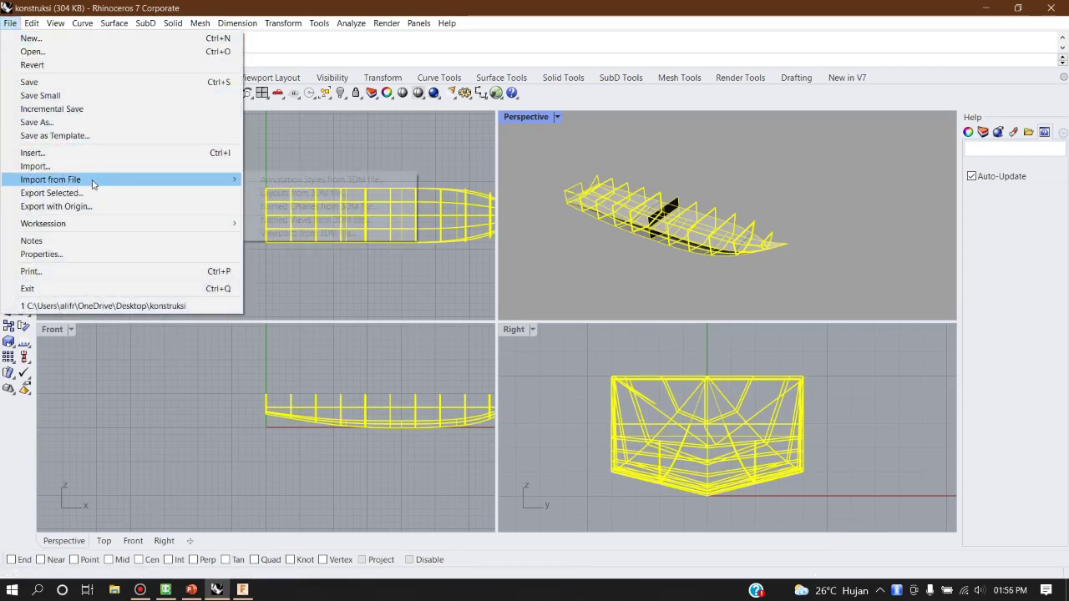
pyautogui.moveTo(91, 182)
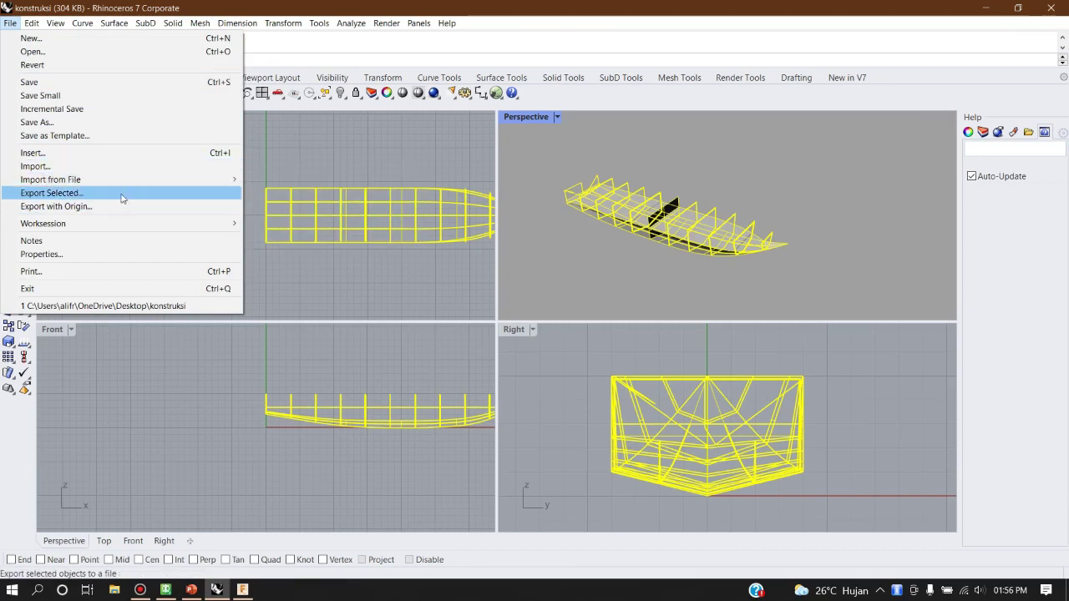
pyautogui.click(73, 197)
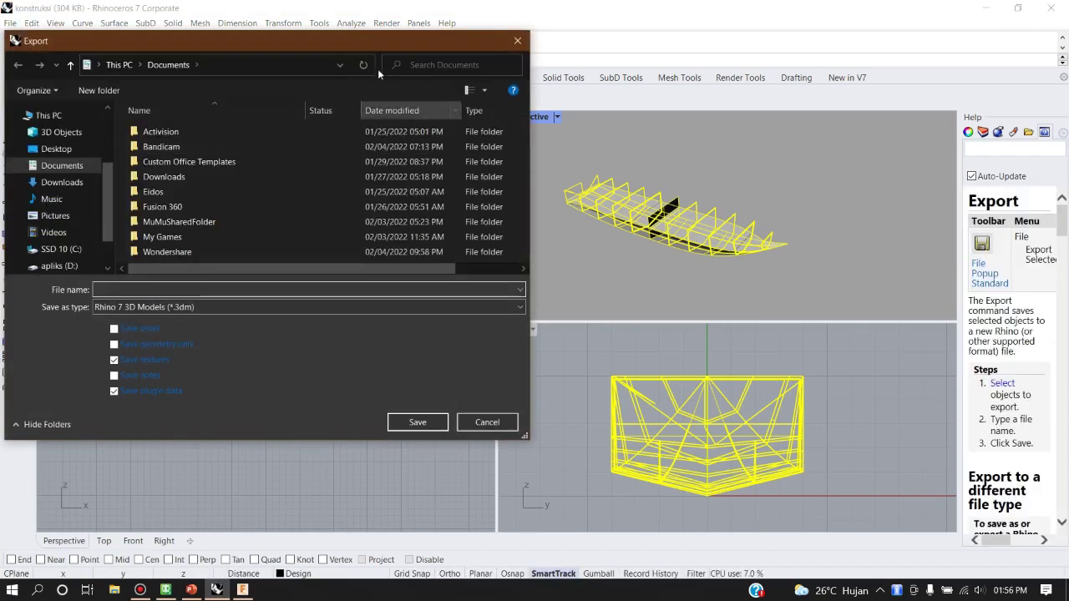
pyautogui.moveTo(337, 40)
pyautogui.mouseDown()
pyautogui.moveTo(558, 115)
pyautogui.moveTo(585, 150)
pyautogui.moveTo(612, 129)
pyautogui.mouseUp()
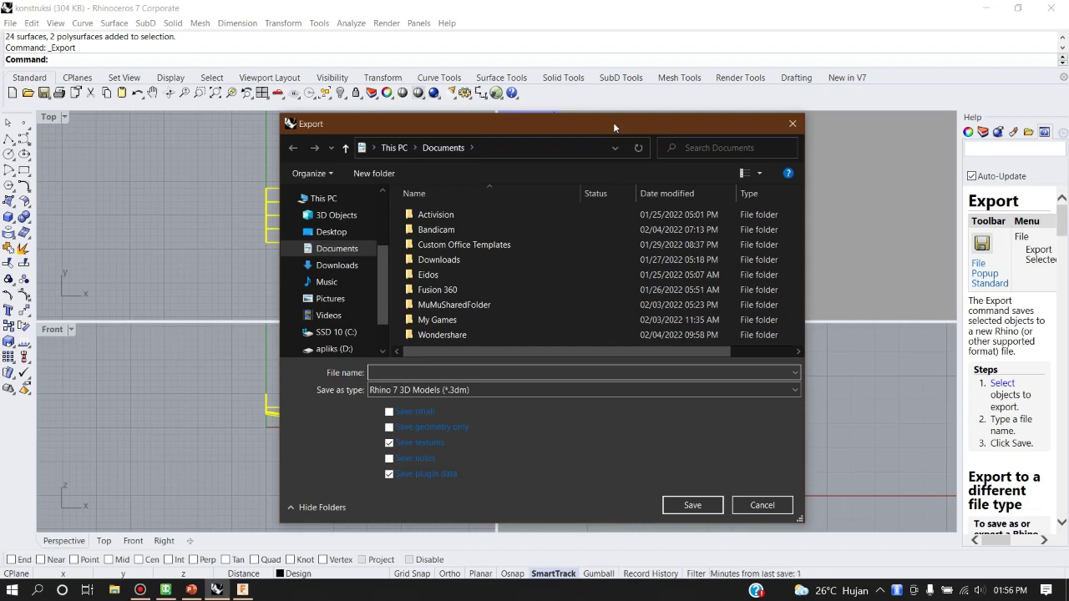
# Step: Set the export file type to IGES (*.igs)
pyautogui.click(420, 390)
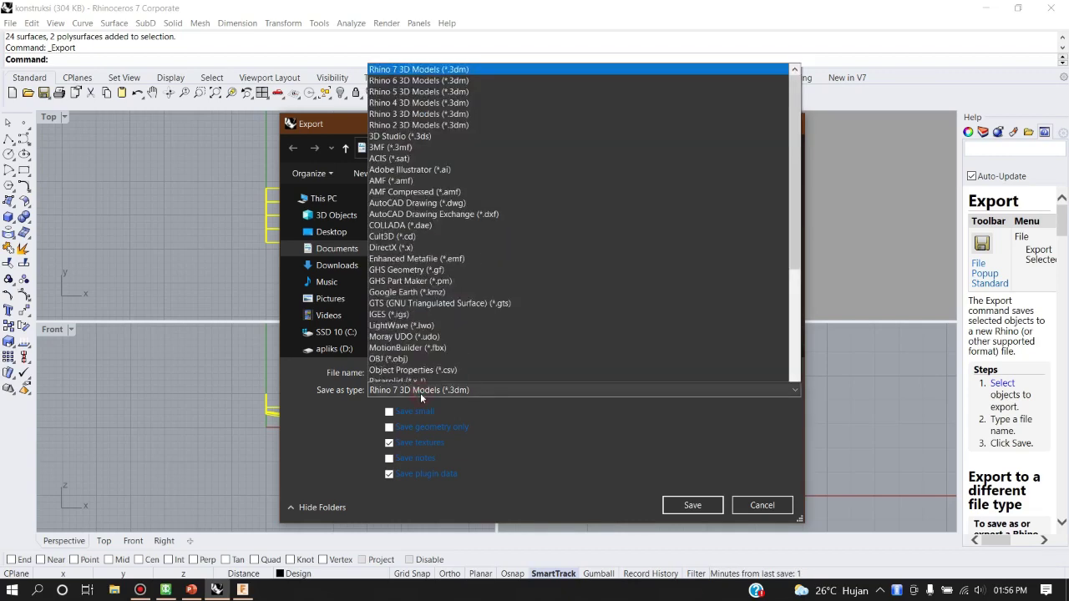
pyautogui.click(420, 391)
pyautogui.click(420, 390)
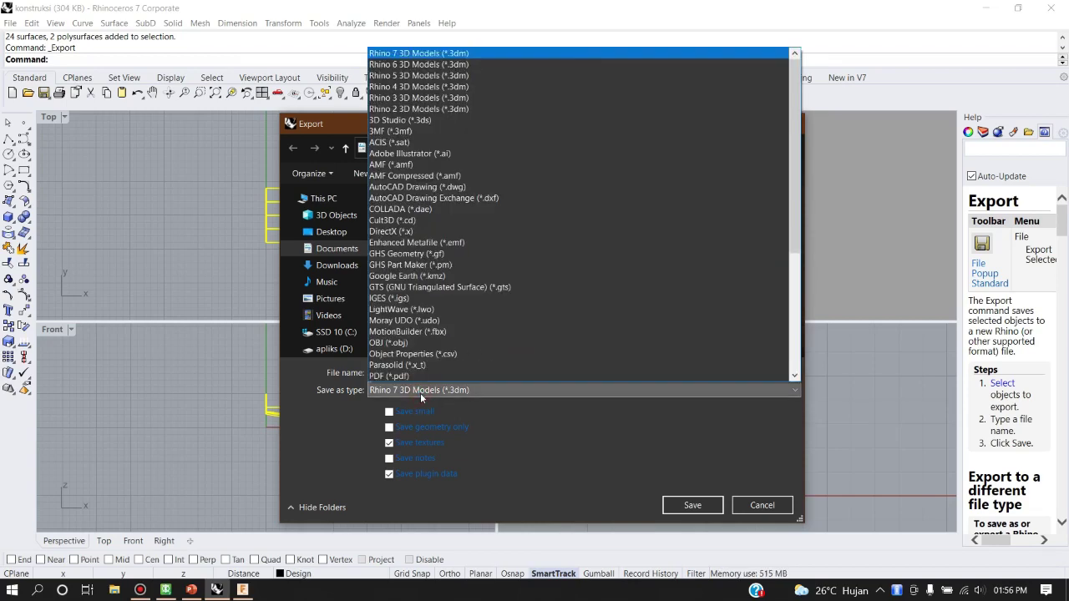
pyautogui.scroll(-6, 487, 320)
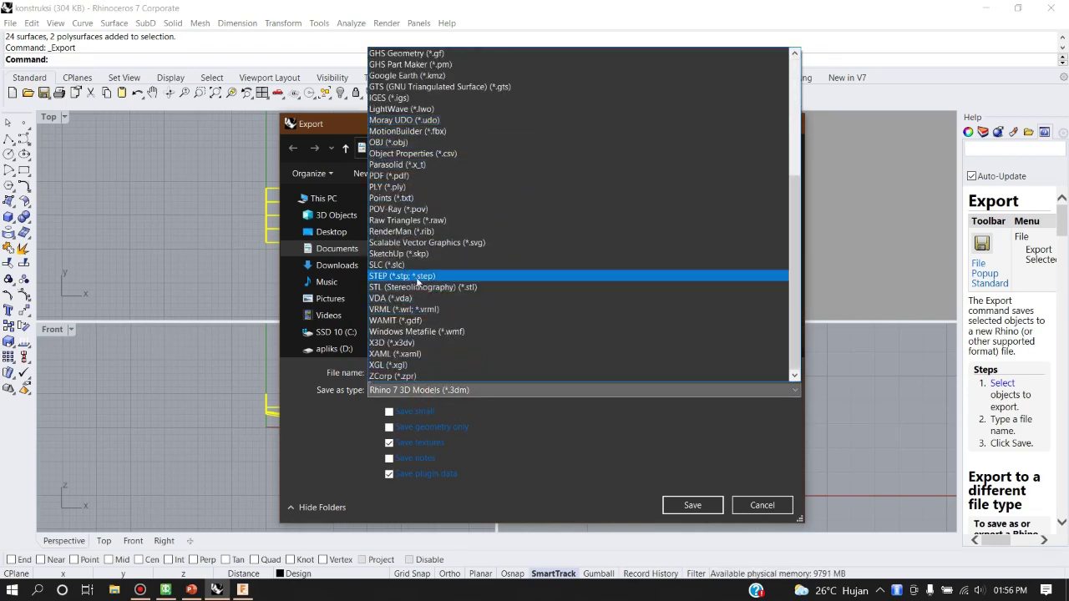
pyautogui.scroll(2, 442, 255)
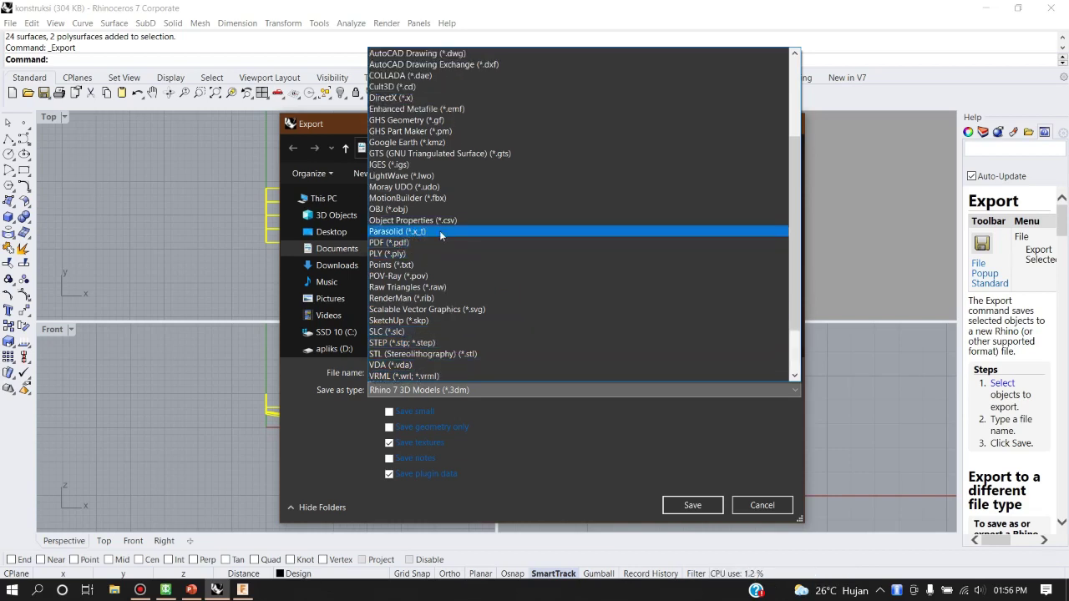
pyautogui.scroll(-1, 439, 231)
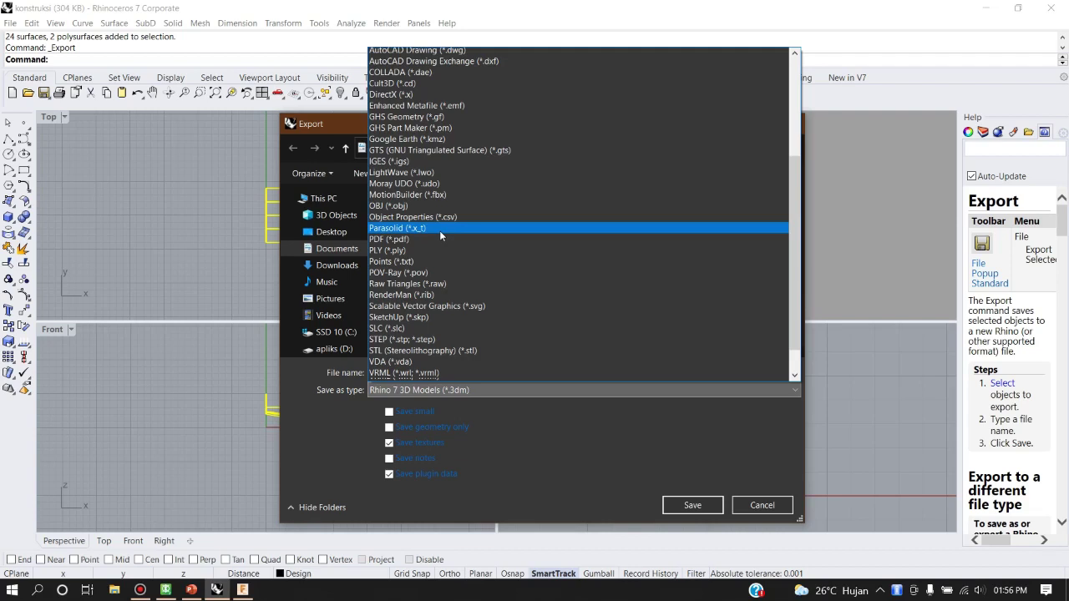
pyautogui.scroll(-2, 440, 231)
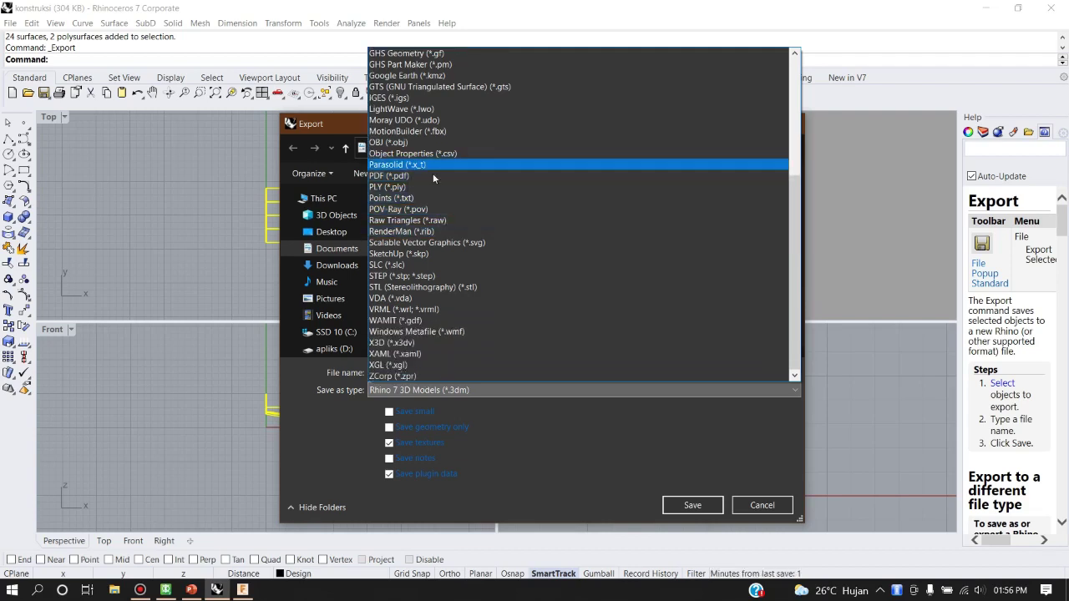
pyautogui.scroll(3, 446, 288)
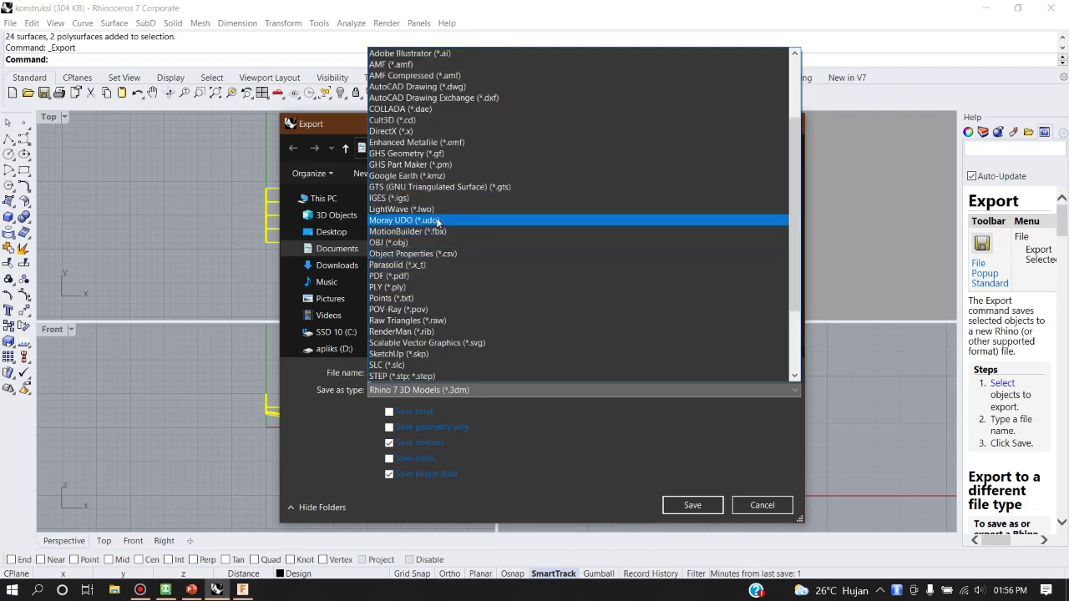
pyautogui.click(420, 198)
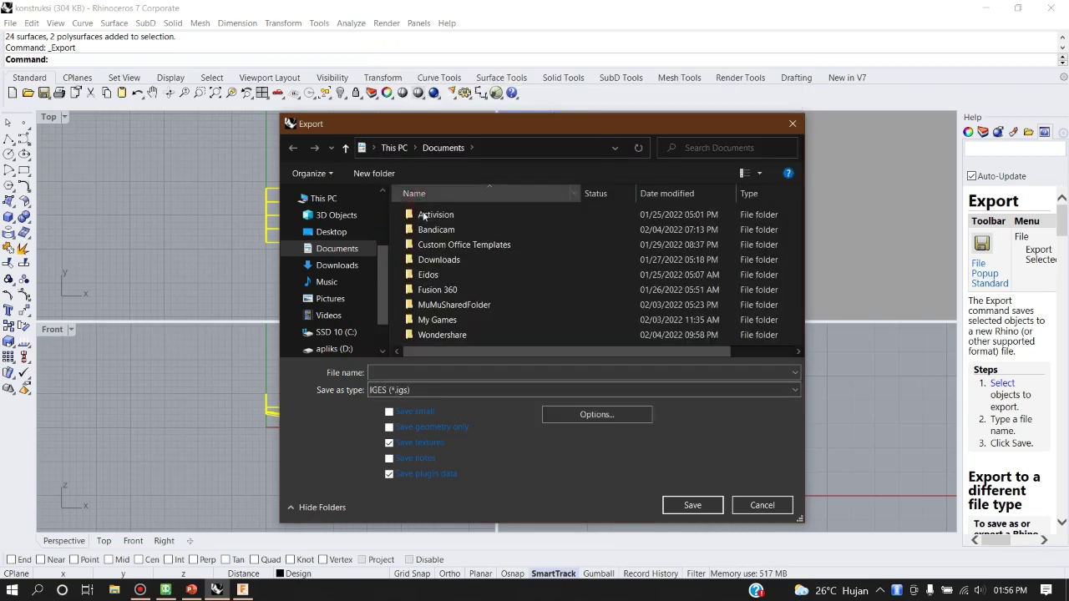
# Step: Save the IGES export to the Desktop under the file name kontr
pyautogui.click(330, 231)
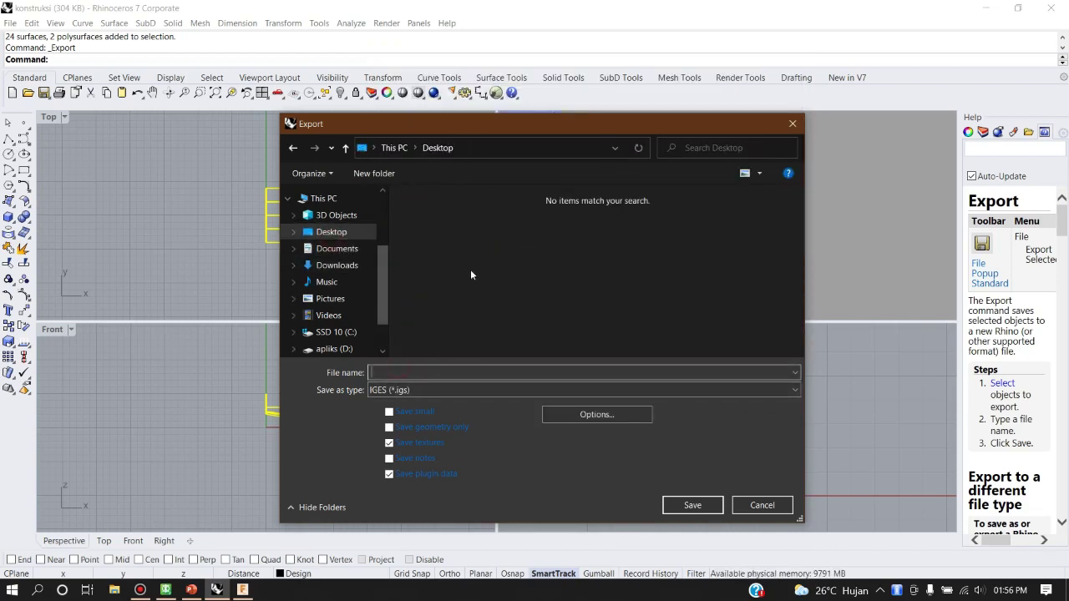
pyautogui.write('kom')
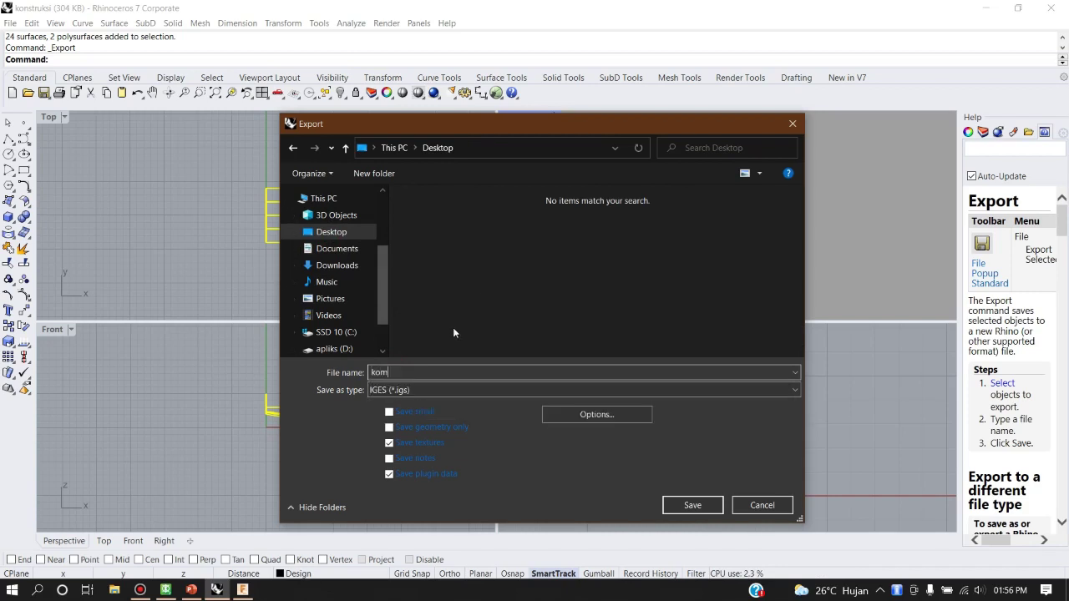
pyautogui.press('BackSpace')
pyautogui.write('nts')
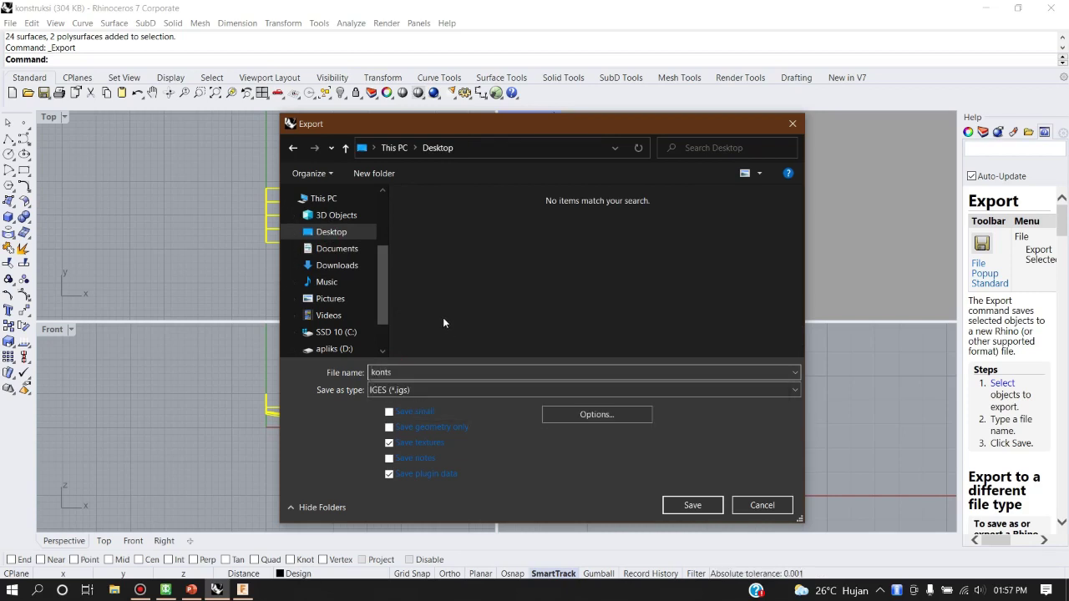
pyautogui.press('BackSpace')
pyautogui.write('r')
pyautogui.click(701, 507)
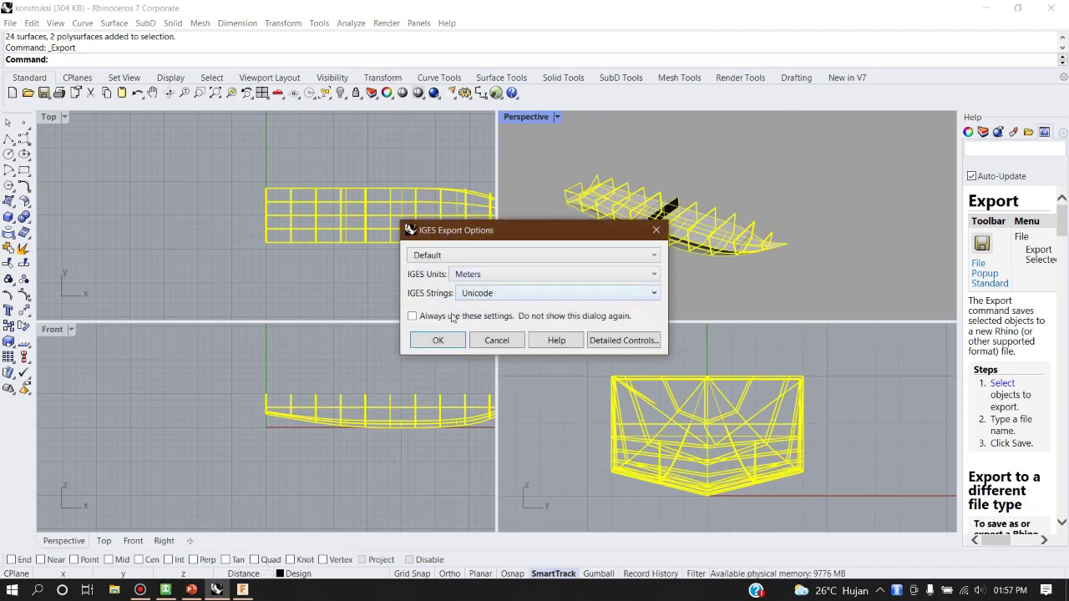
# Step: Accept the IGES export options with the Default preset, units in Meters and Unicode strings
pyautogui.click(483, 278)
pyautogui.click(487, 276)
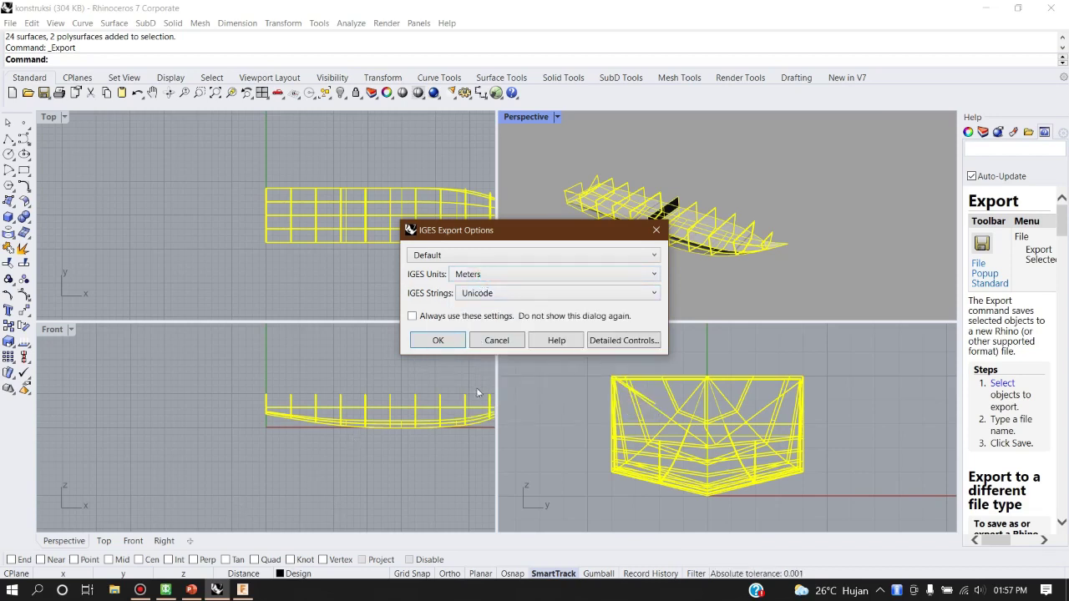
pyautogui.click(437, 341)
# Step: Switch to Fusion 360 and open kontr.igs from the computer's Desktop folder
pyautogui.click(242, 589)
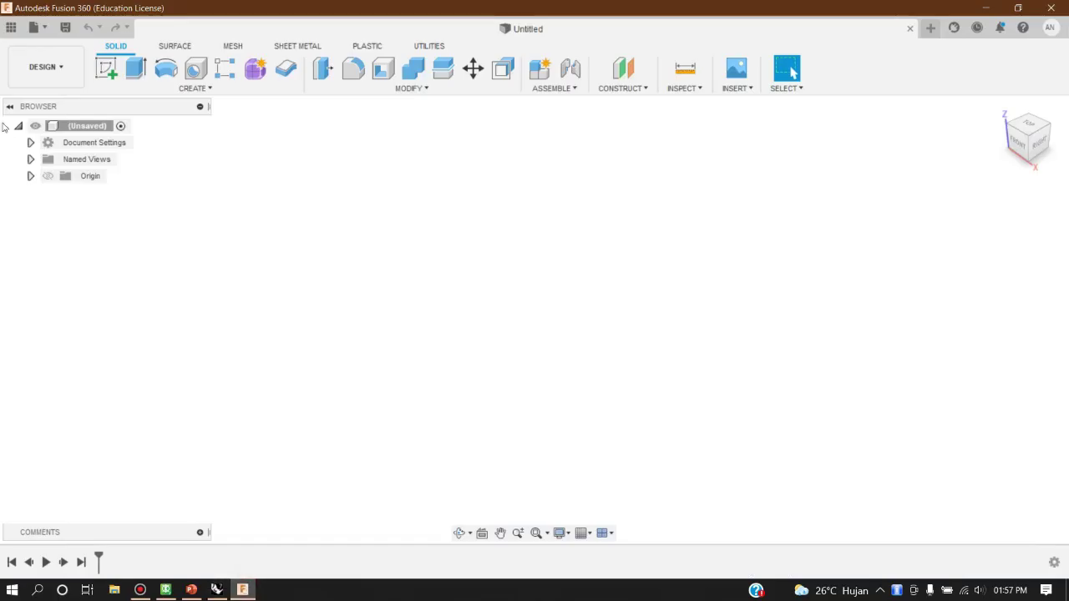
pyautogui.click(34, 27)
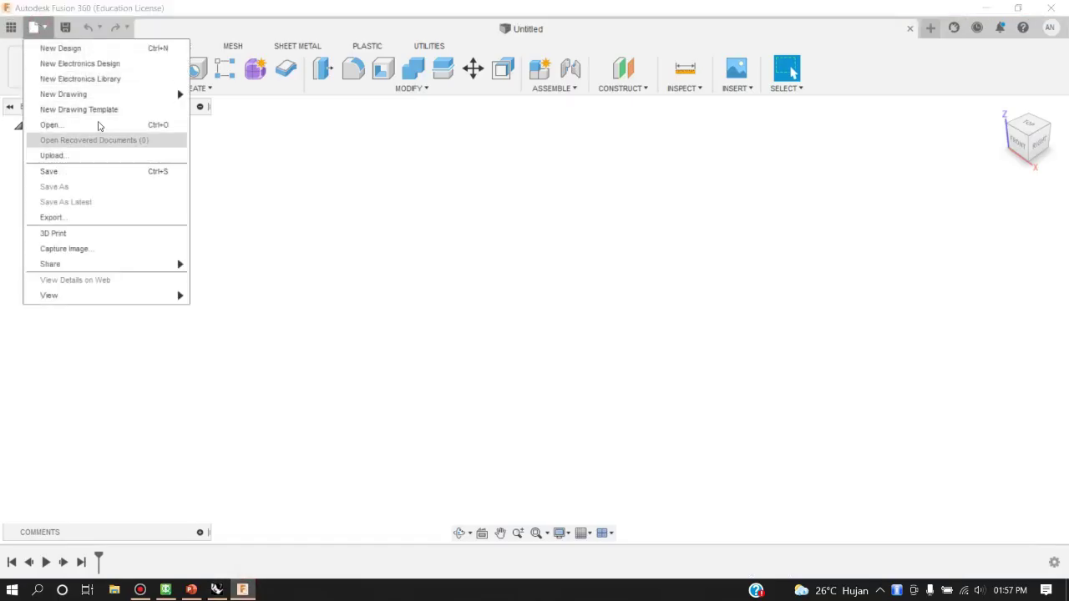
pyautogui.click(98, 124)
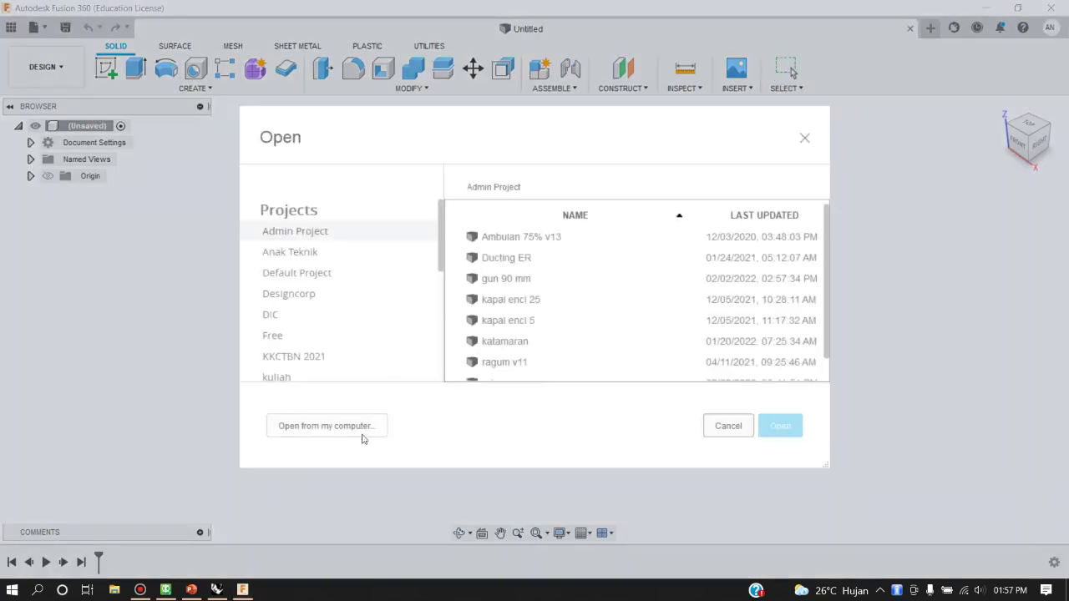
pyautogui.click(363, 431)
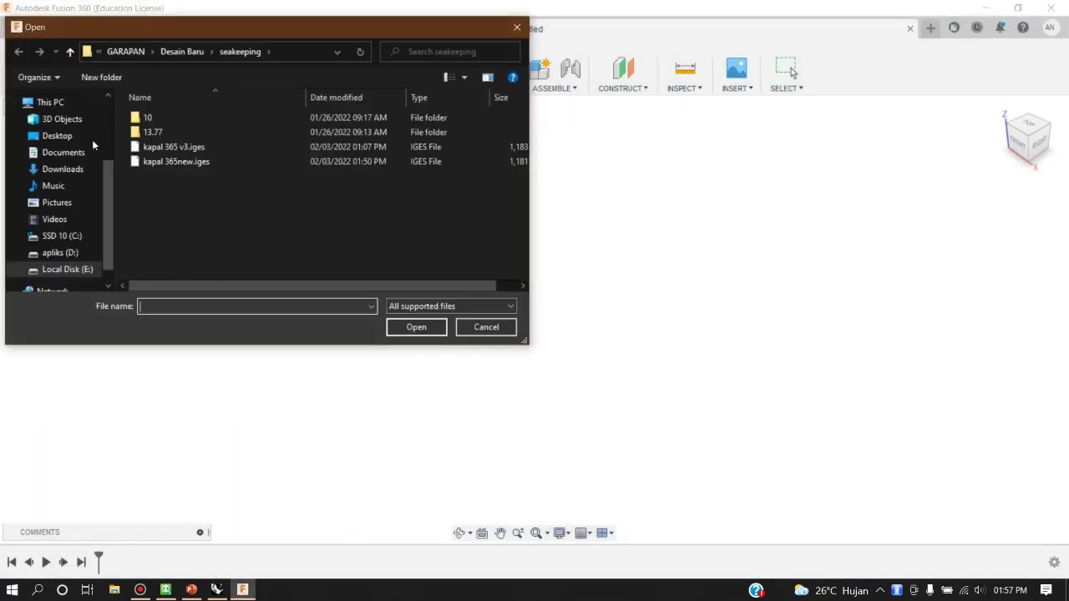
pyautogui.click(76, 136)
pyautogui.click(242, 153)
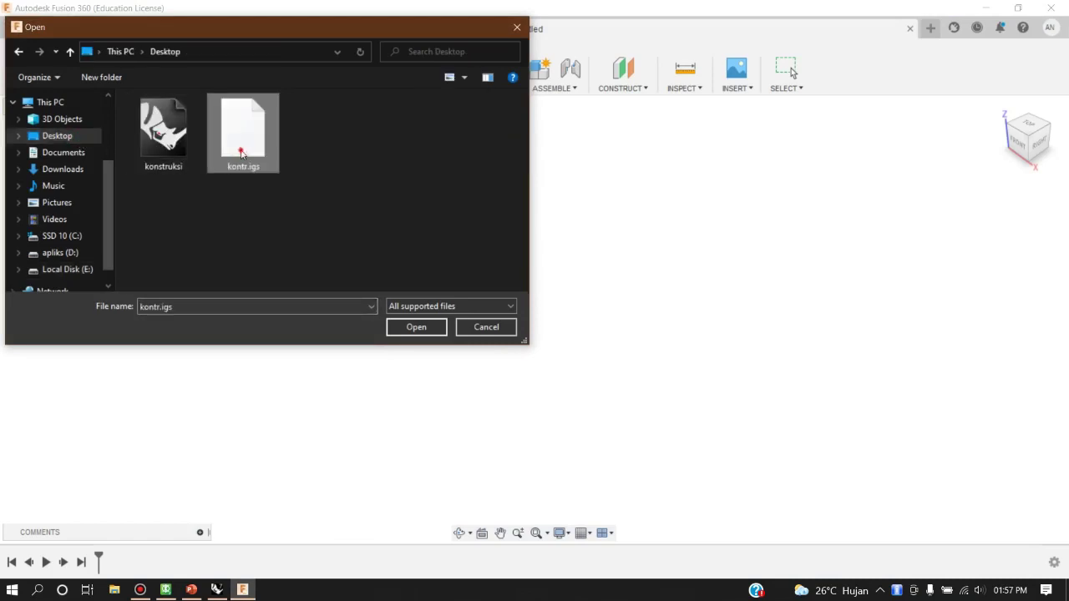
pyautogui.doubleClick(241, 154)
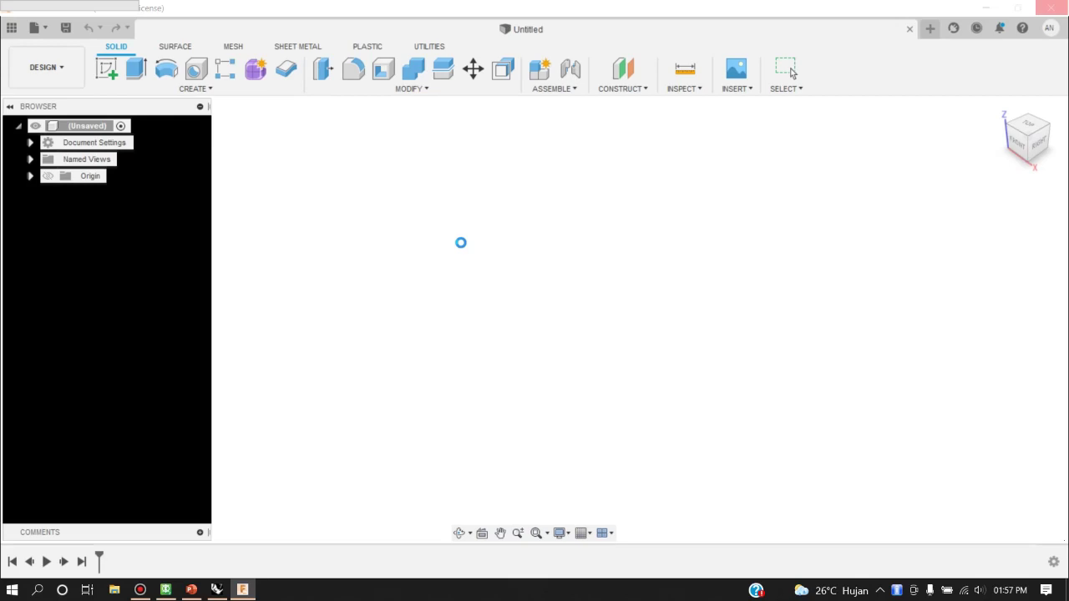
# Step: Launch AutoCAD 2021 while Fusion 360 loads the file
pyautogui.click(11, 590)
pyautogui.scroll(-3, 226, 473)
pyautogui.click(305, 452)
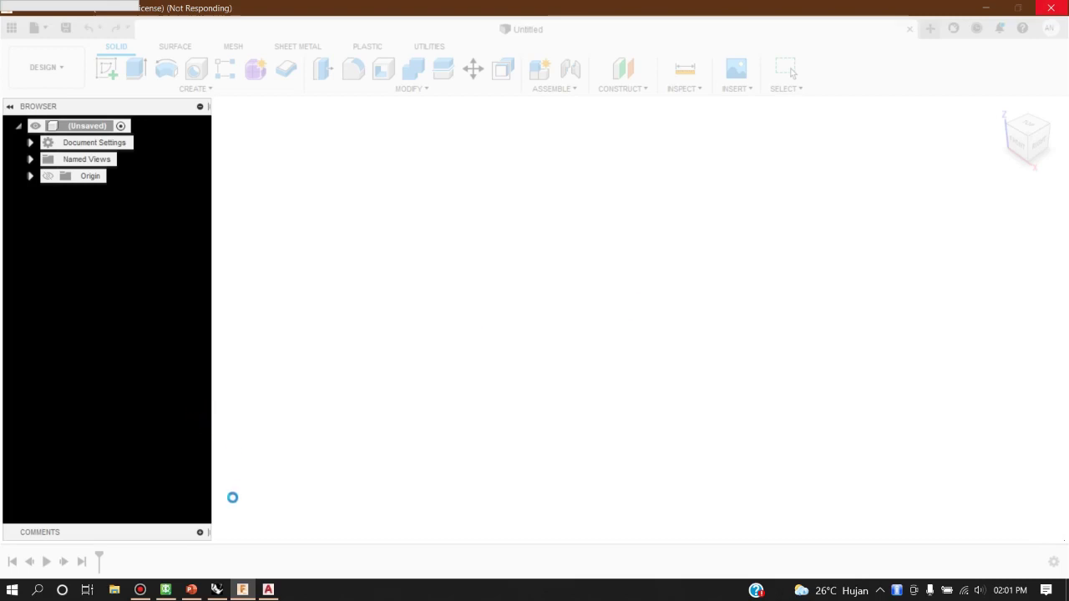
# Step: Switch to MAXSURF Structure, restore the tiled windows and examine the Buttock plane plate enlarged in the Part view
pyautogui.moveTo(167, 590)
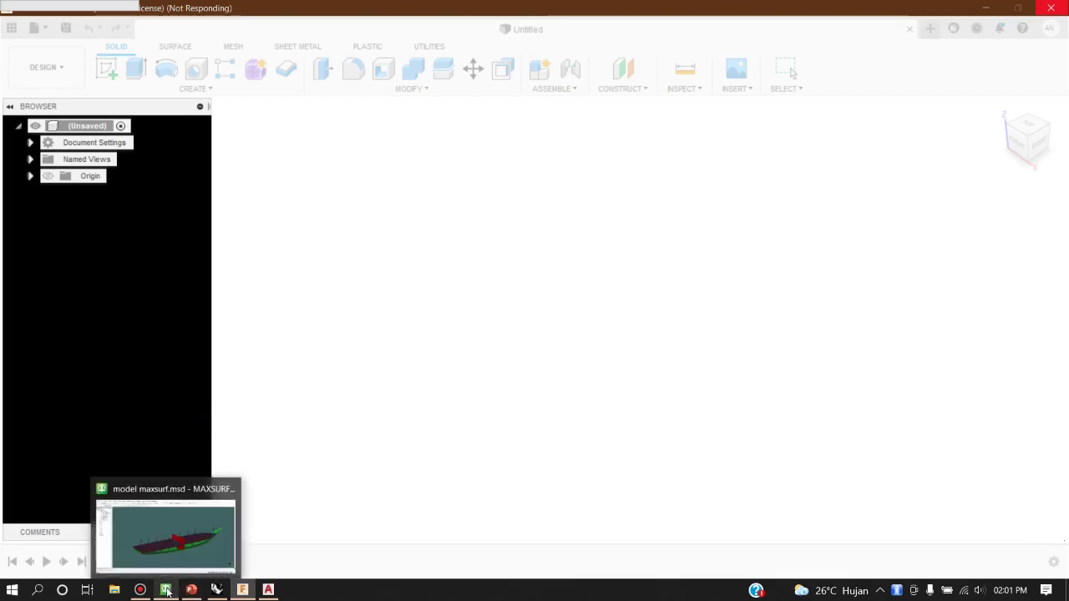
pyautogui.click(167, 526)
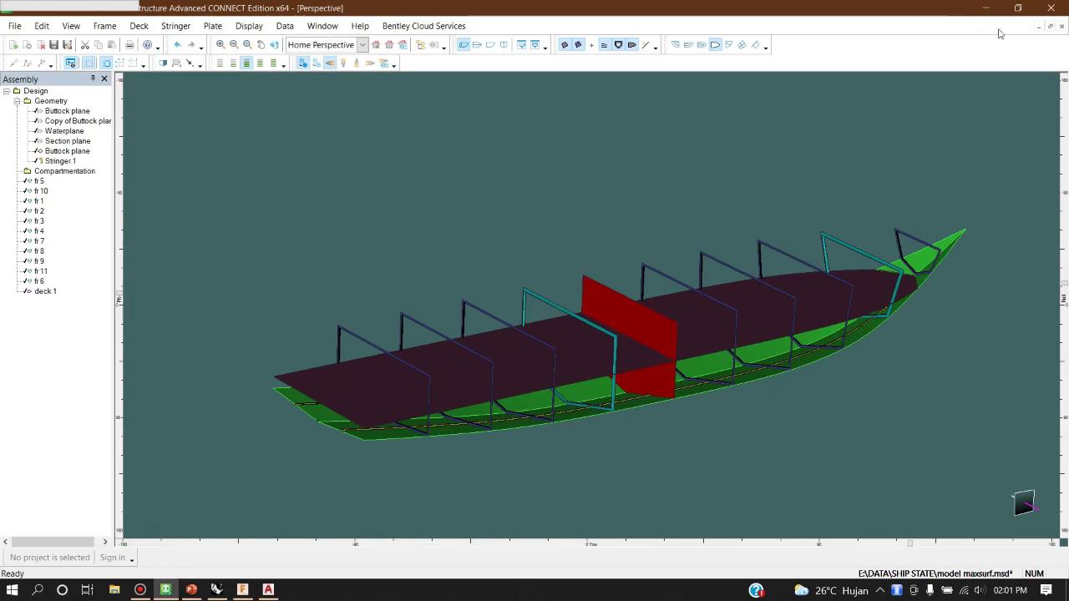
pyautogui.click(1049, 27)
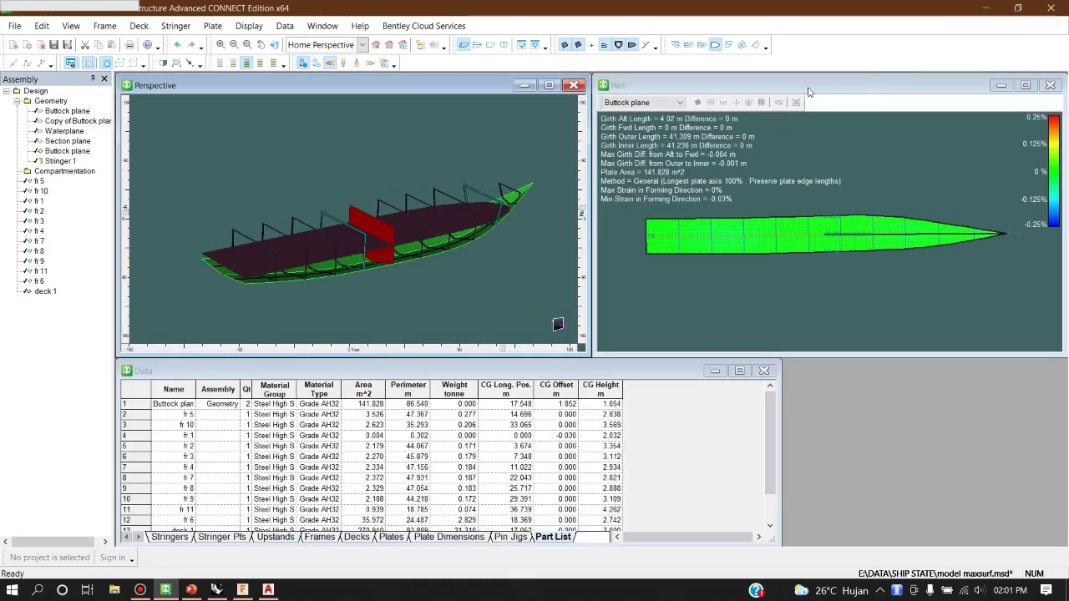
pyautogui.doubleClick(723, 84)
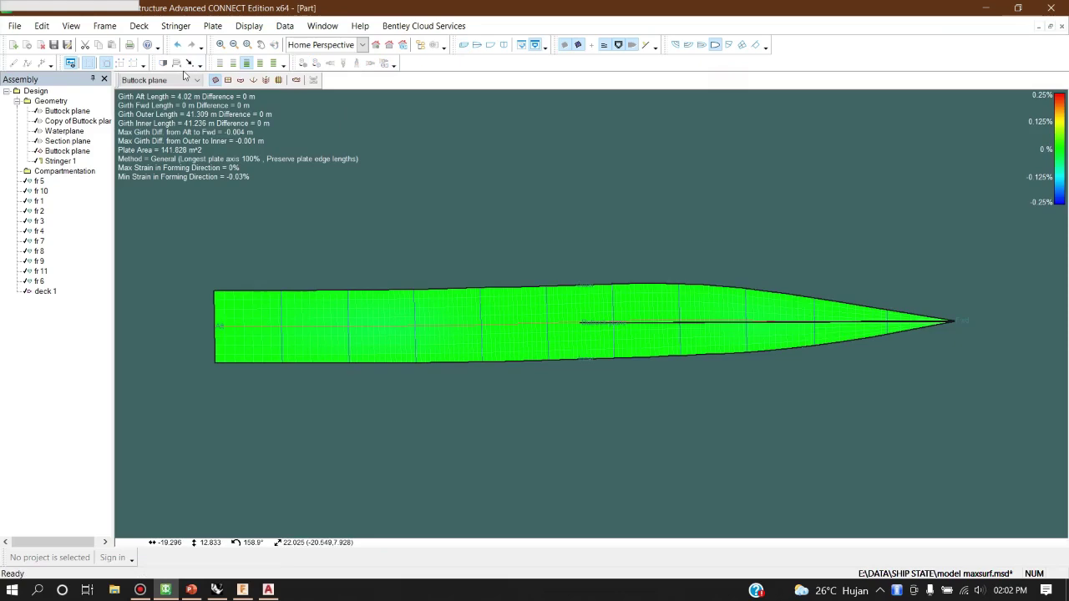
pyautogui.click(1052, 28)
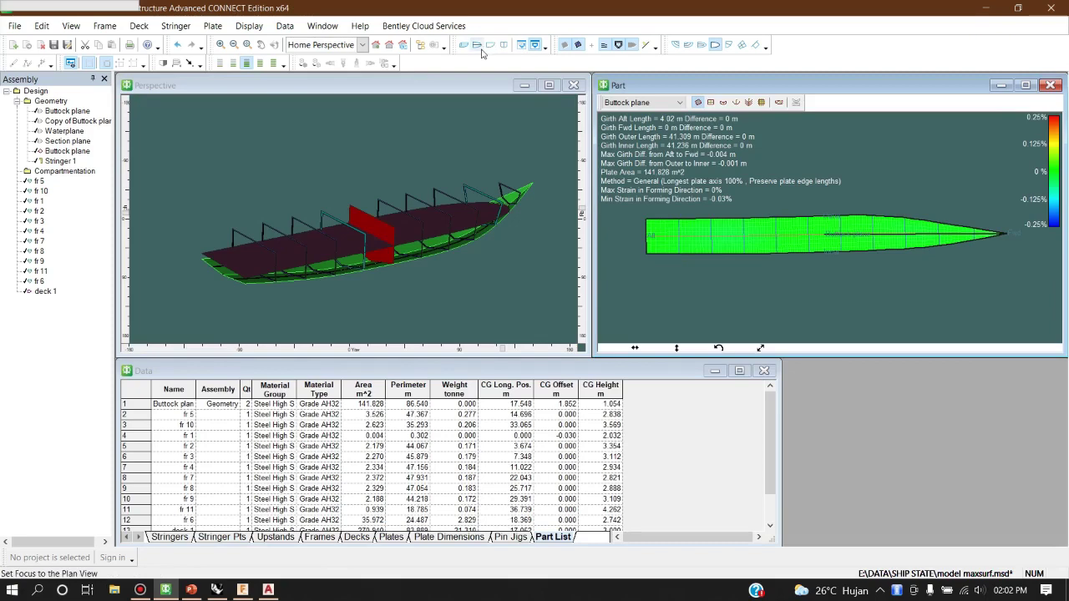
# Step: Maximize the Profile view and start its data export as 2D DXF with polylines at 1:1 scale
pyautogui.click(489, 48)
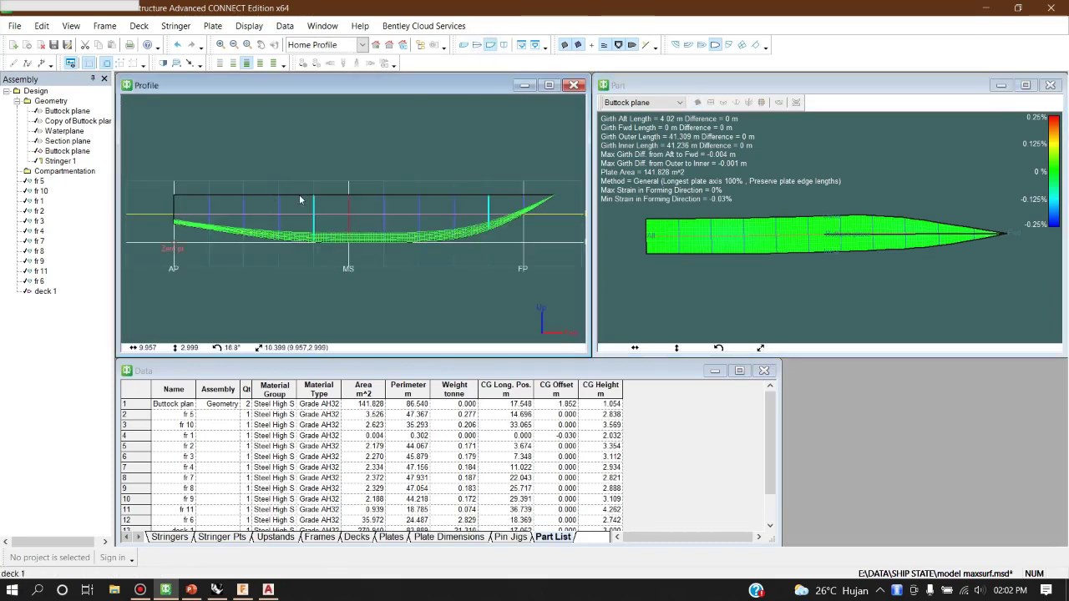
pyautogui.click(549, 85)
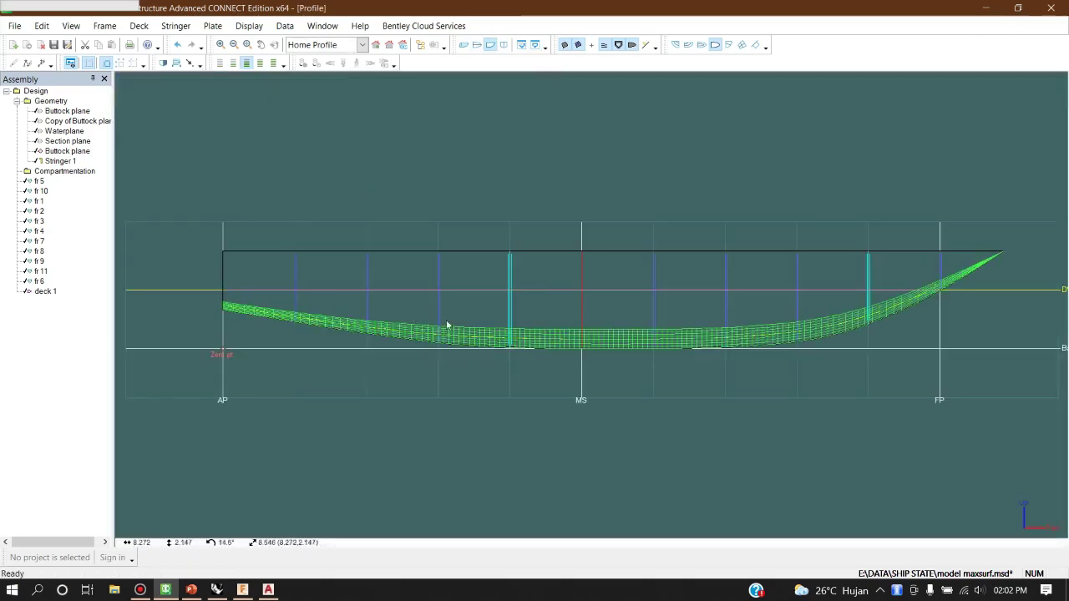
pyautogui.click(14, 26)
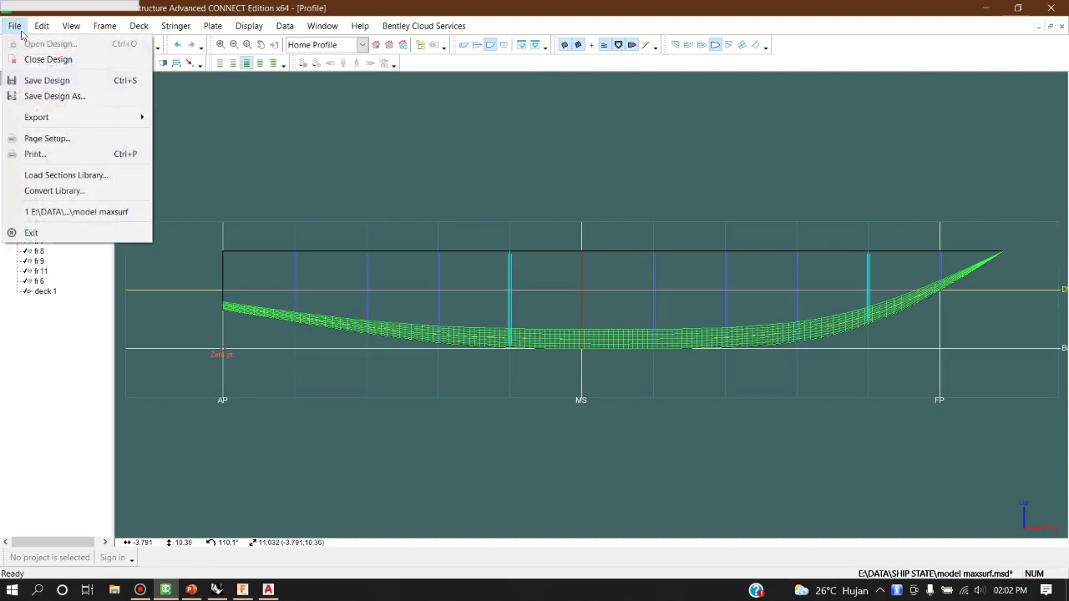
pyautogui.moveTo(122, 117)
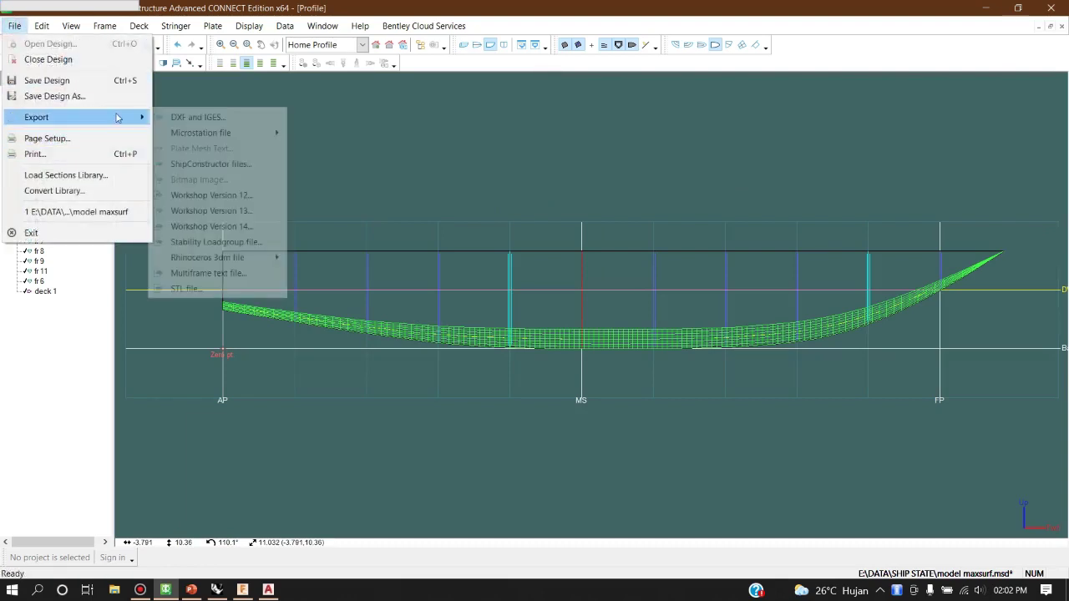
pyautogui.click(233, 118)
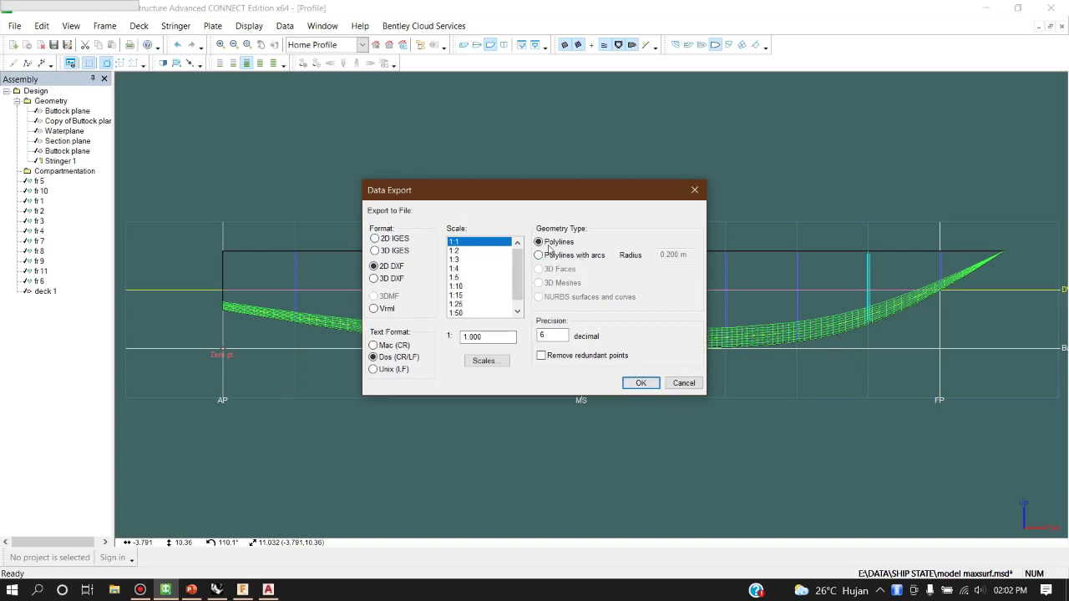
pyautogui.click(641, 382)
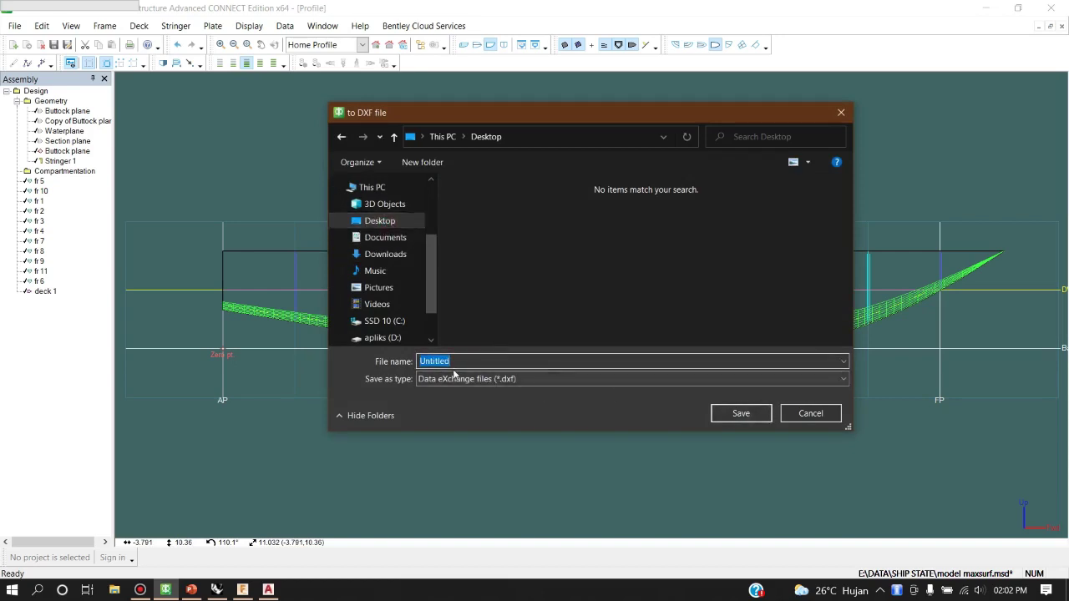
# Step: Save the profile's DXF file to the Desktop under the name dra
pyautogui.write('dra')
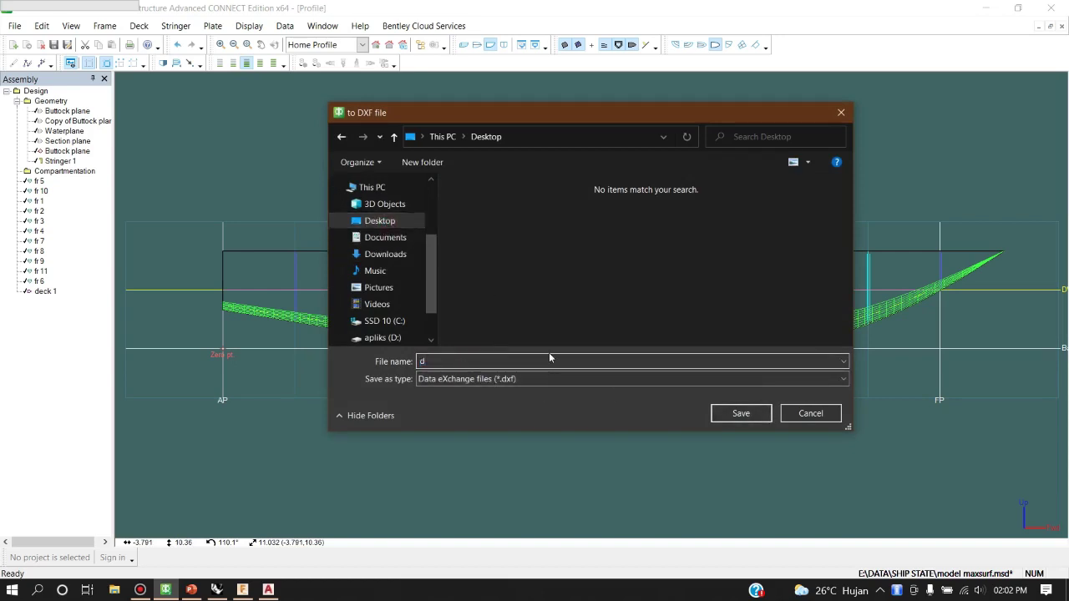
pyautogui.click(725, 414)
pyautogui.press('Return')
# Step: Switch to AutoCAD and relaunch AutoCAD 2021 - English
pyautogui.click(267, 589)
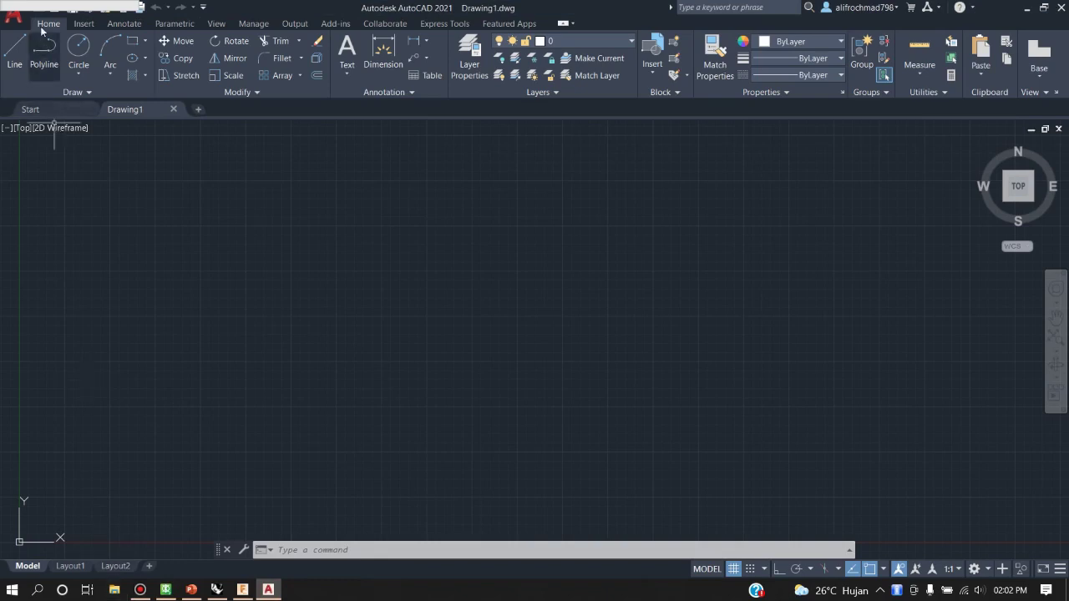
pyautogui.doubleClick(18, 19)
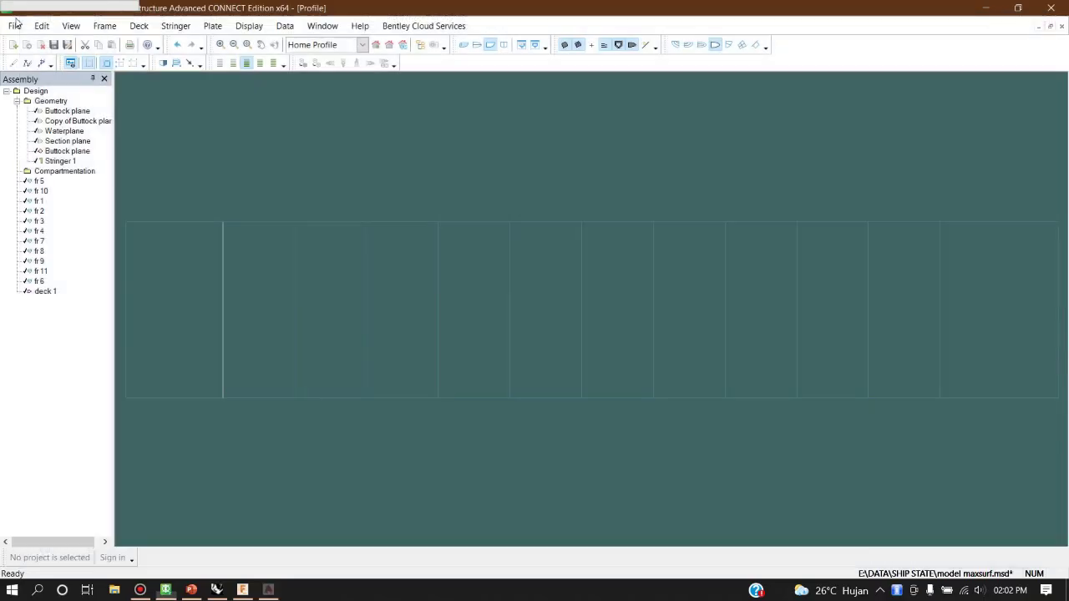
pyautogui.click(12, 591)
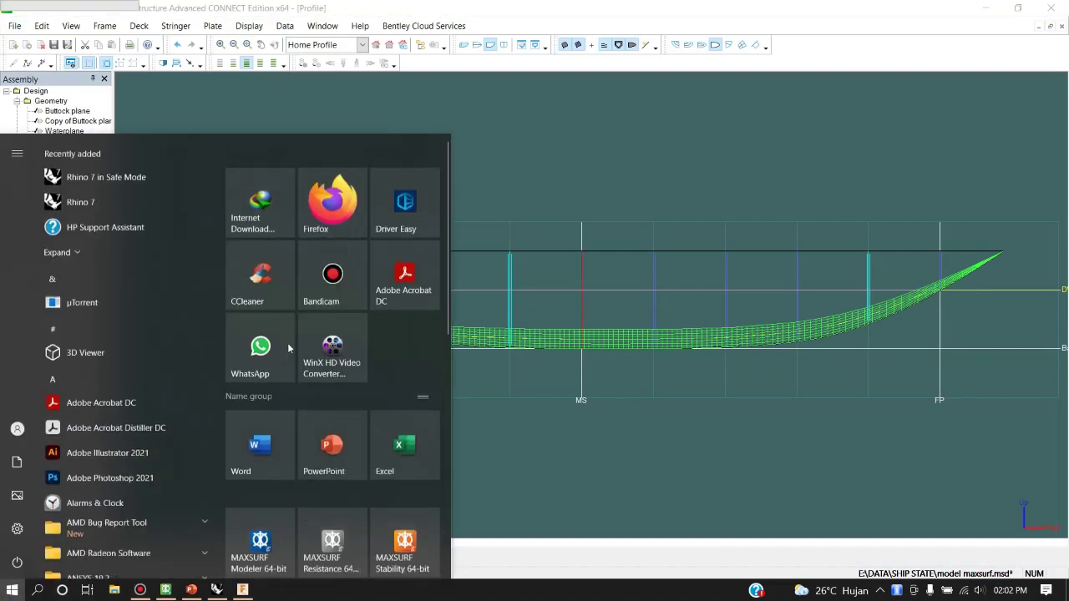
pyautogui.scroll(-3, 375, 477)
pyautogui.click(343, 435)
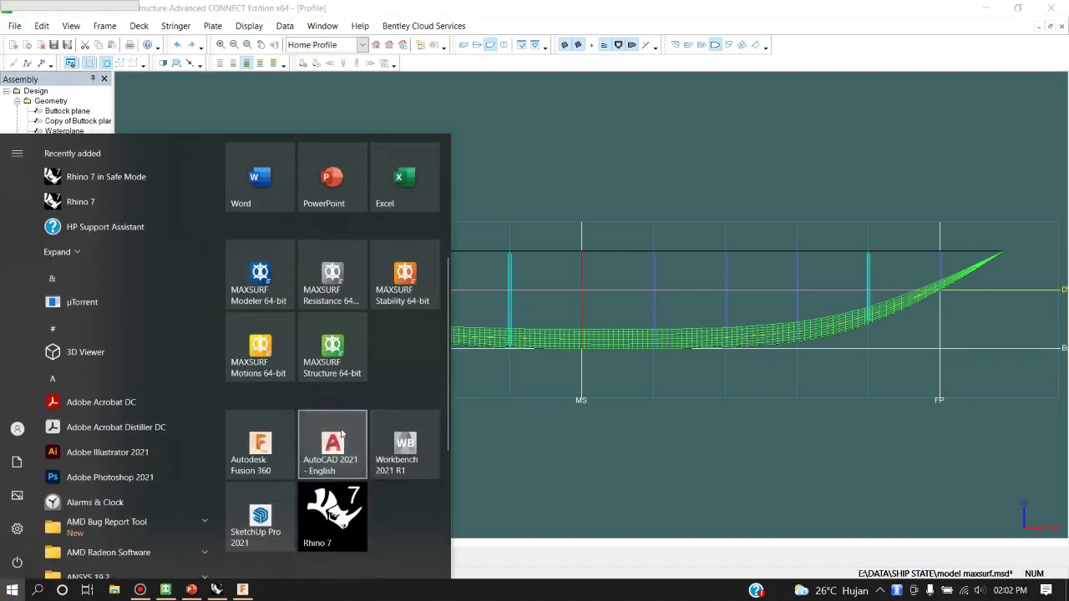